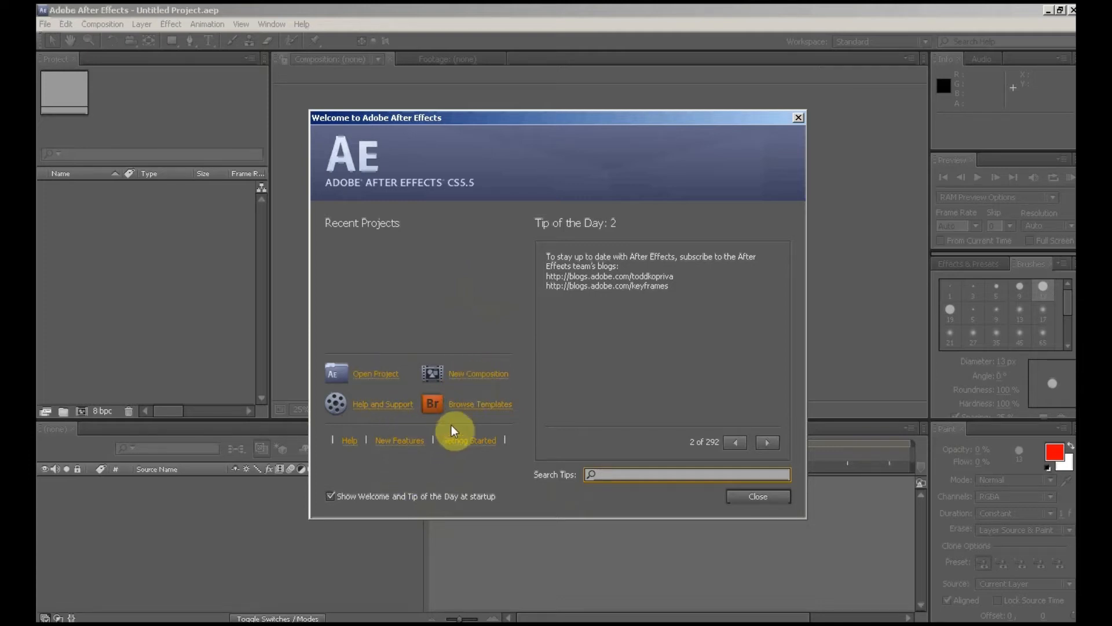
- Create a new composition with the PAL D1/DV Square Pixel preset and a black background
click(467, 375)
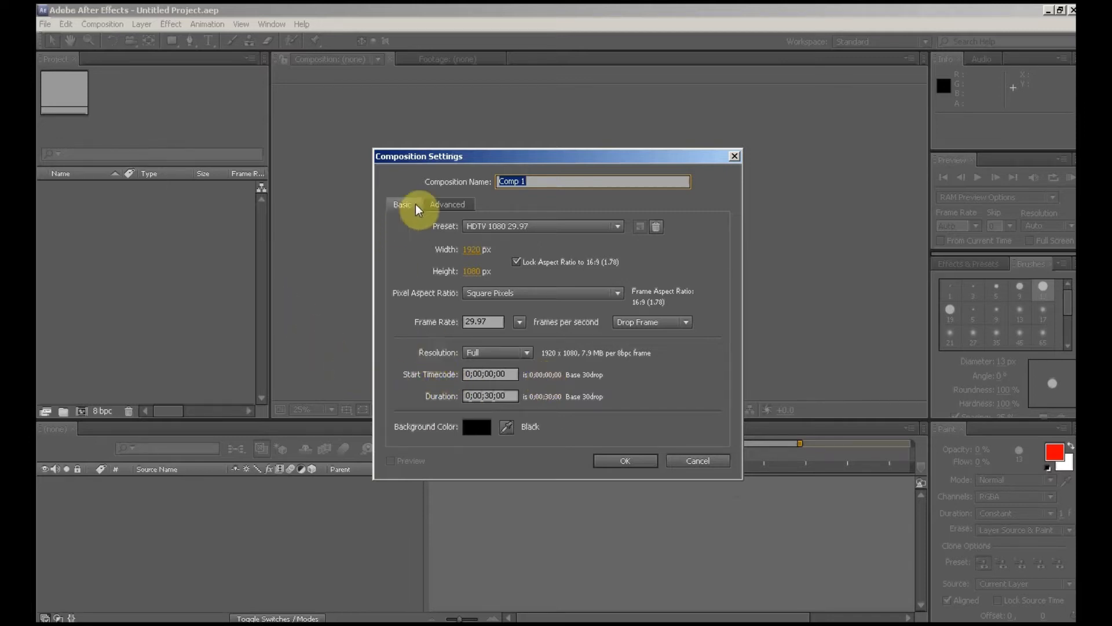
click(483, 228)
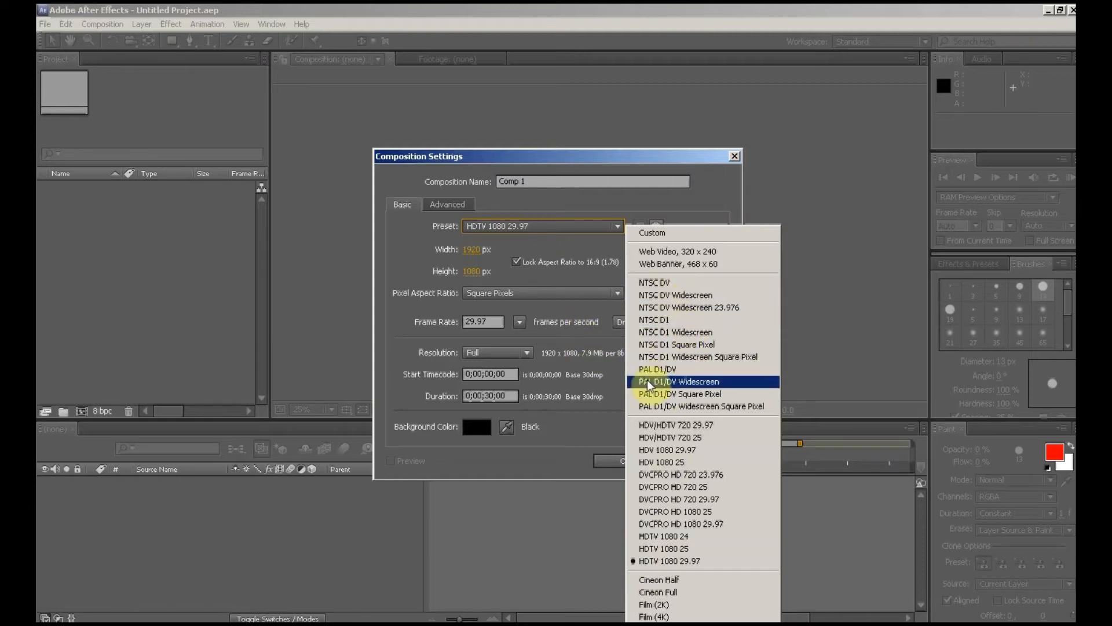
click(683, 398)
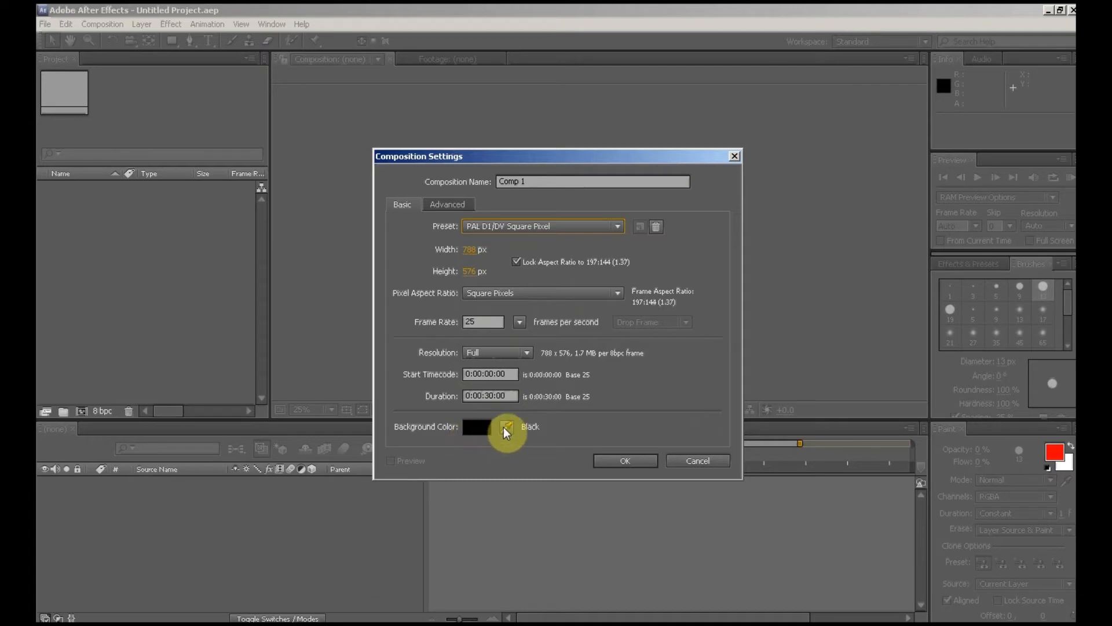
click(477, 428)
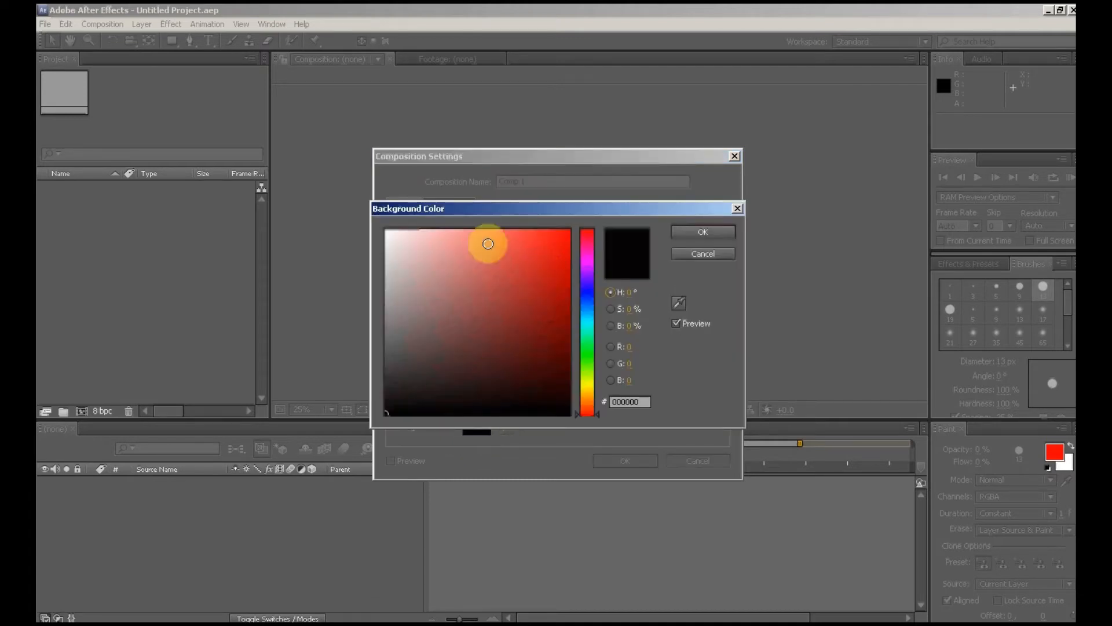
click(700, 233)
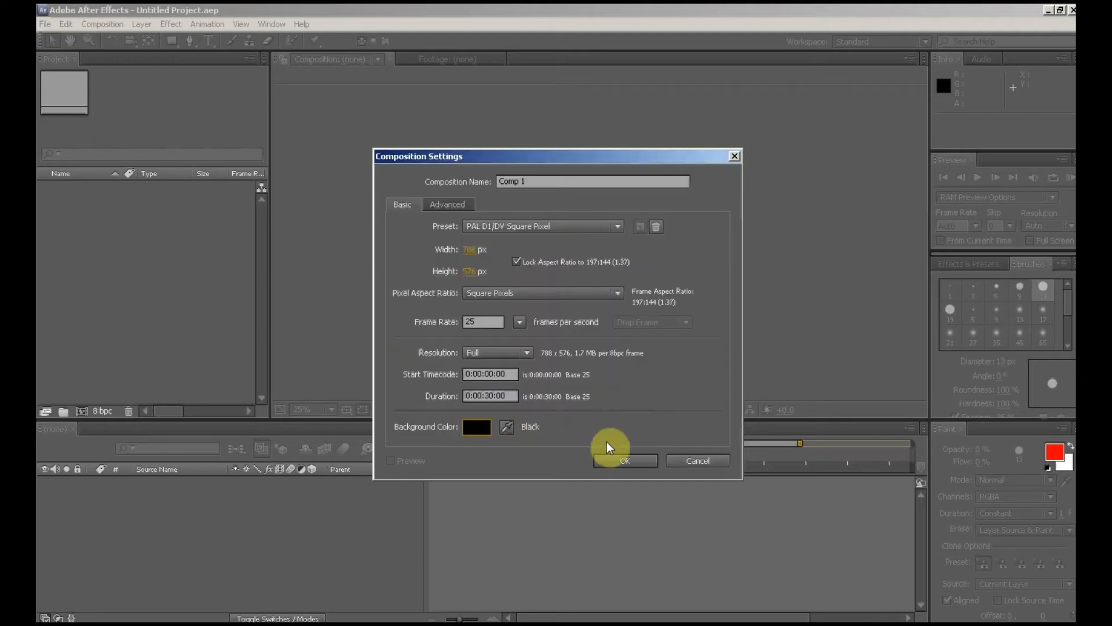
click(614, 462)
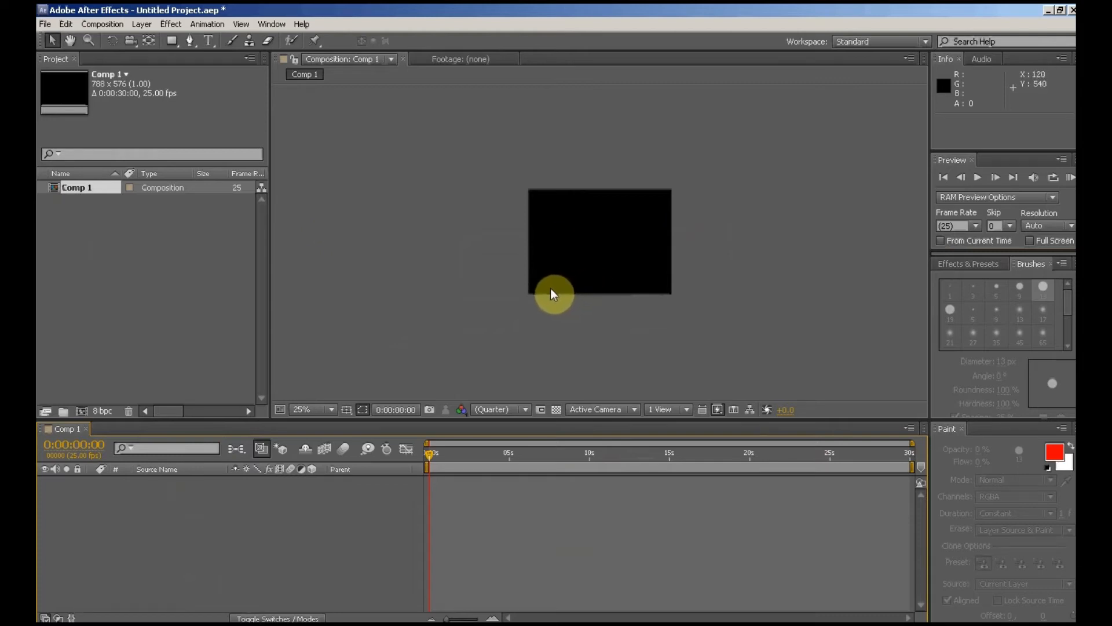
- Step the composition view's magnification up and down, finishing at 50%
key(period)
key(comma)
key(period)
key(period)
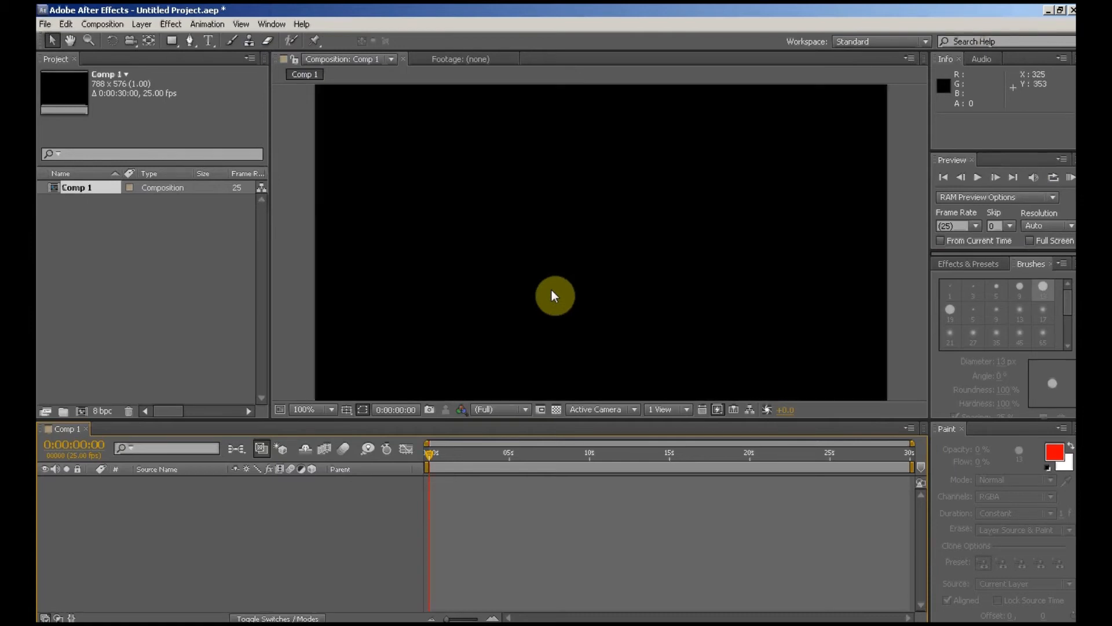
key(comma)
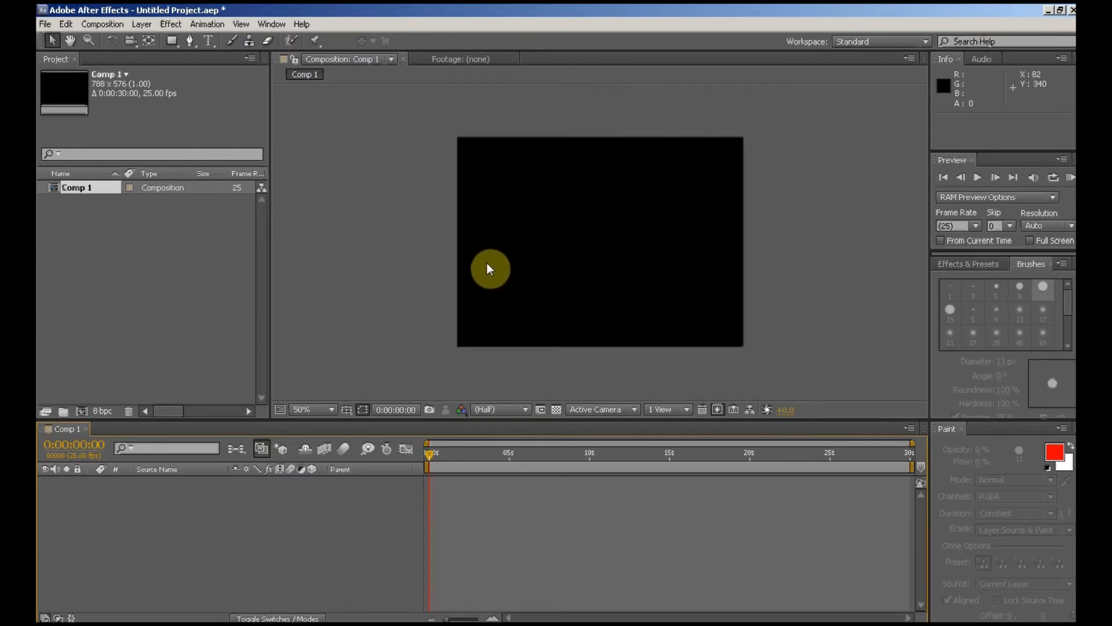
- Use the Zoom tool to magnify and shrink the view at different points of the composition, ending at 50%
click(89, 40)
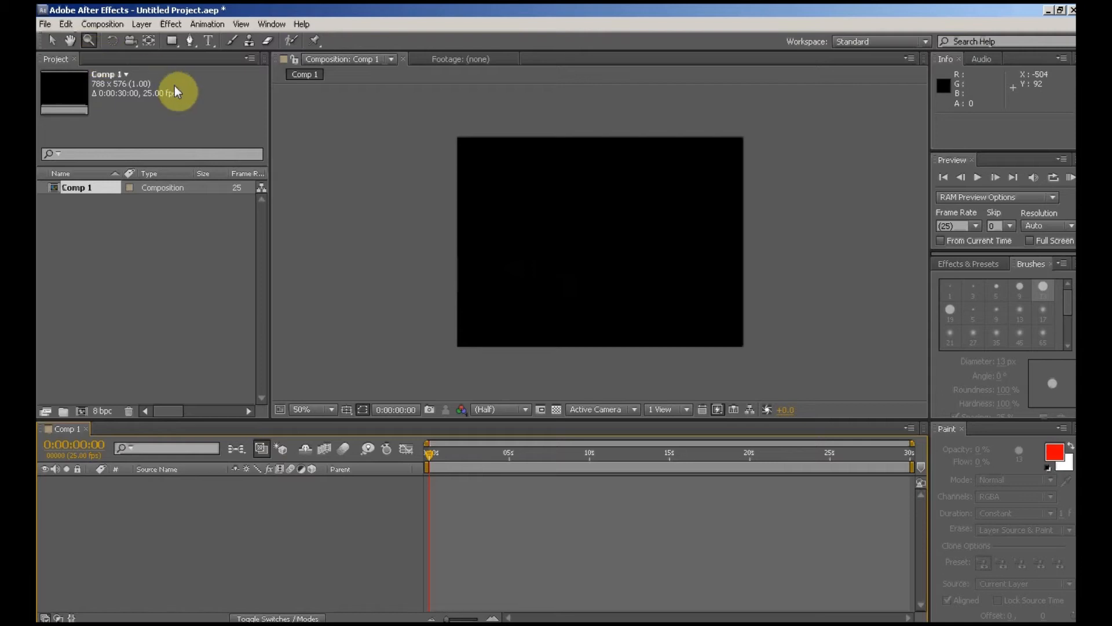
click(587, 262)
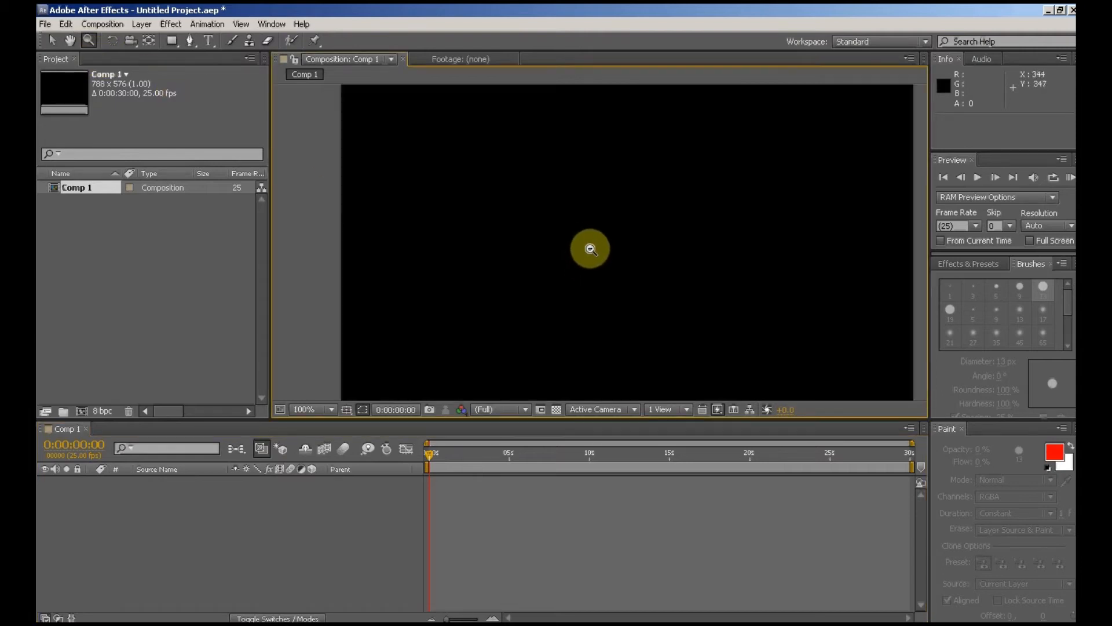
alt+click(591, 245)
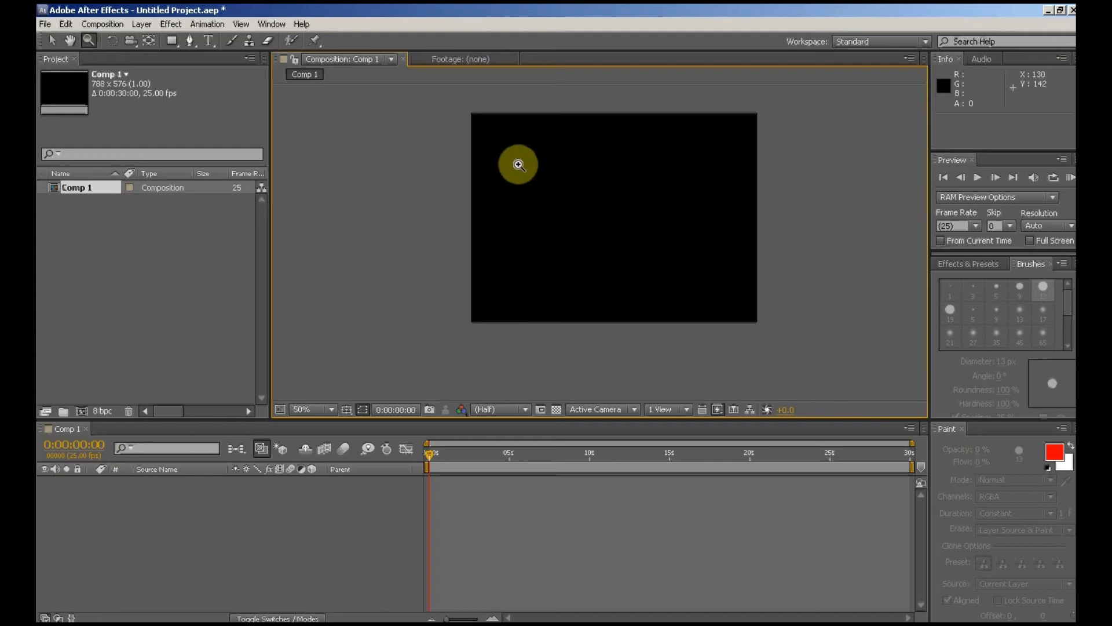
drag(492, 142, 618, 238)
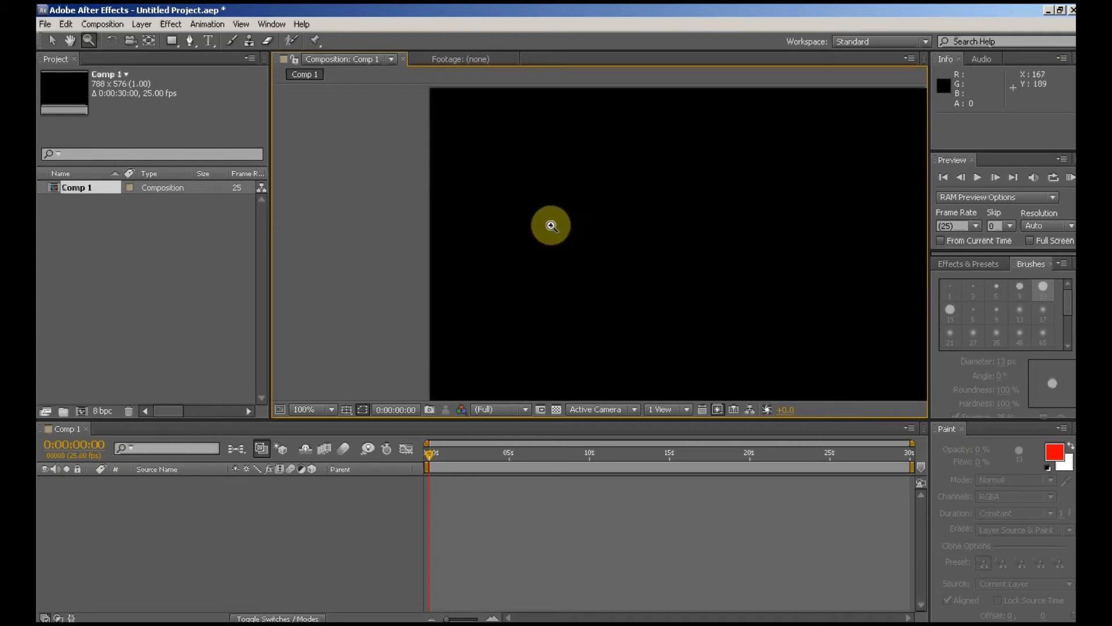
alt+click(550, 226)
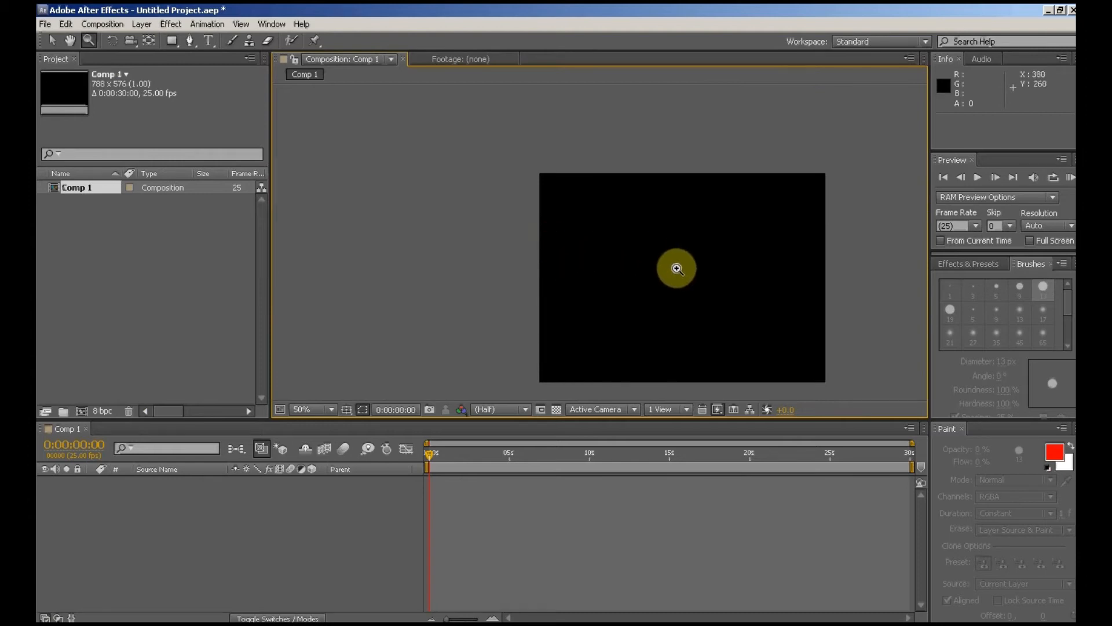
click(676, 267)
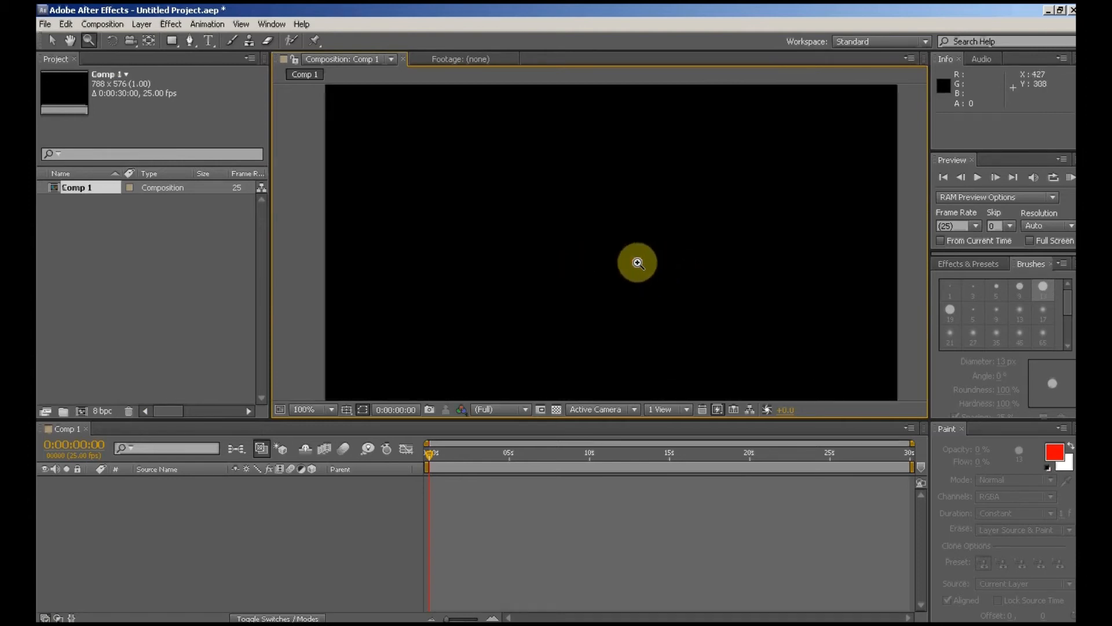
alt+click(602, 255)
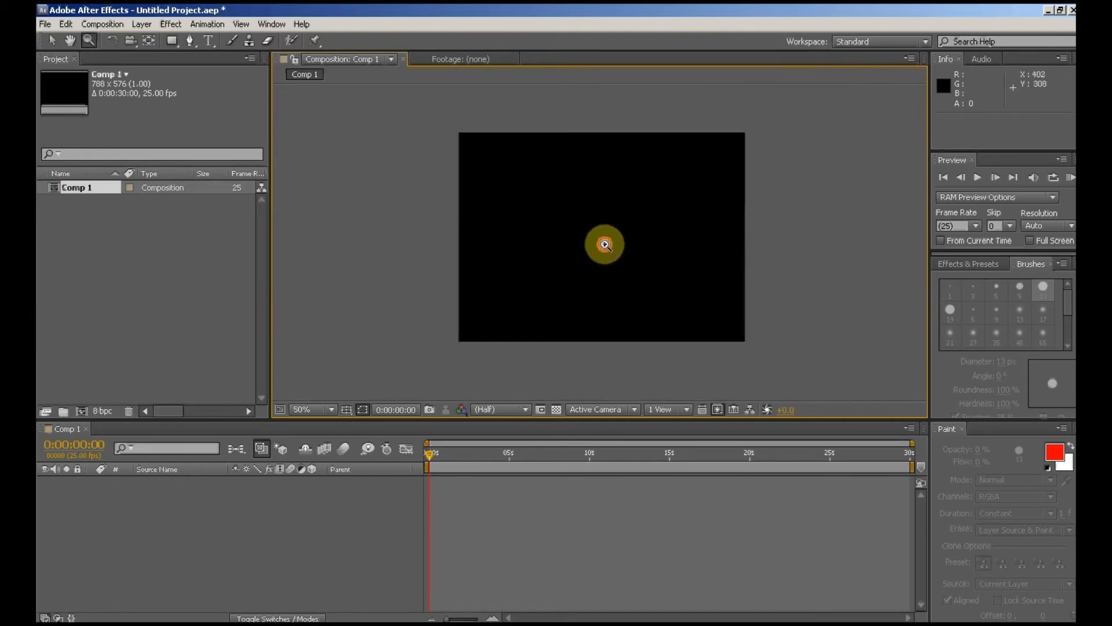
click(603, 243)
alt+click(585, 266)
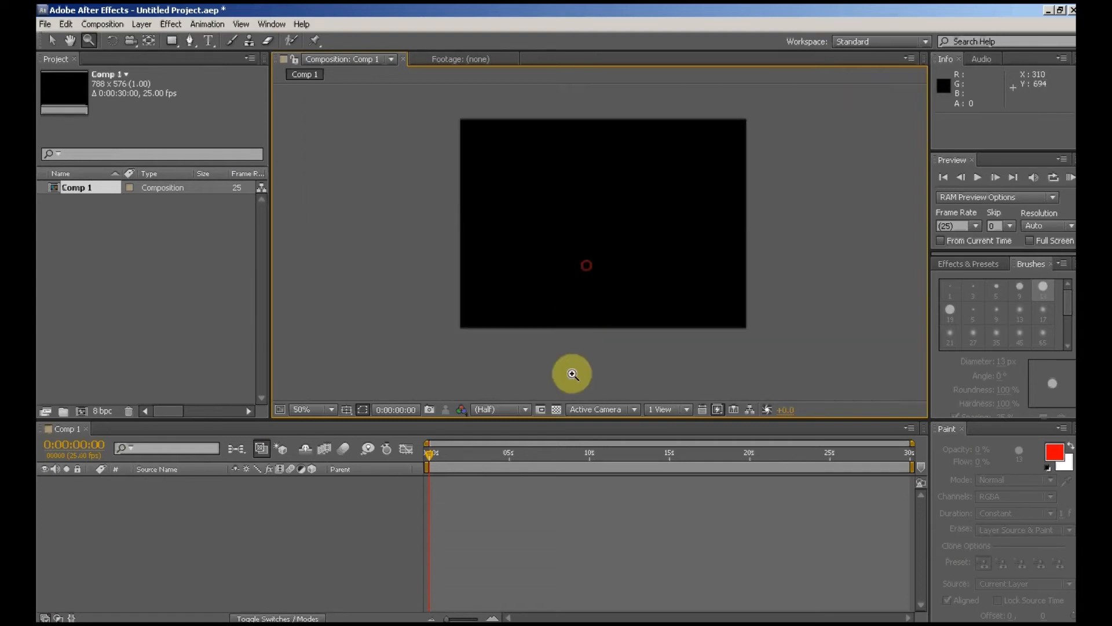
- Pan the composition around its viewer with the Hand tool, recentre it and return to the Selection tool
click(70, 40)
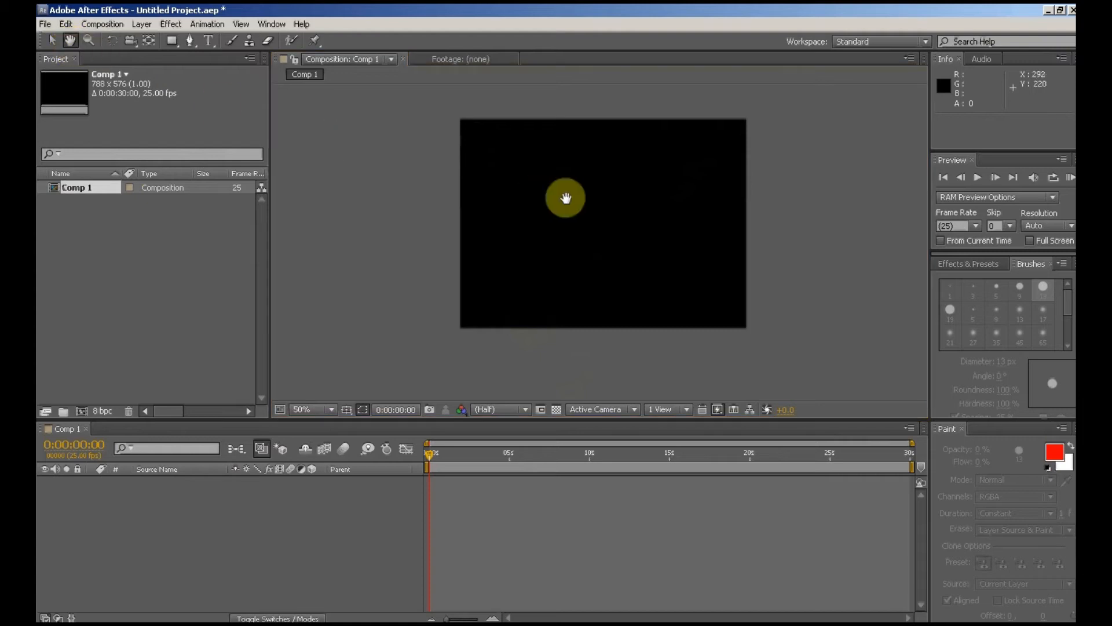
drag(548, 216, 447, 219)
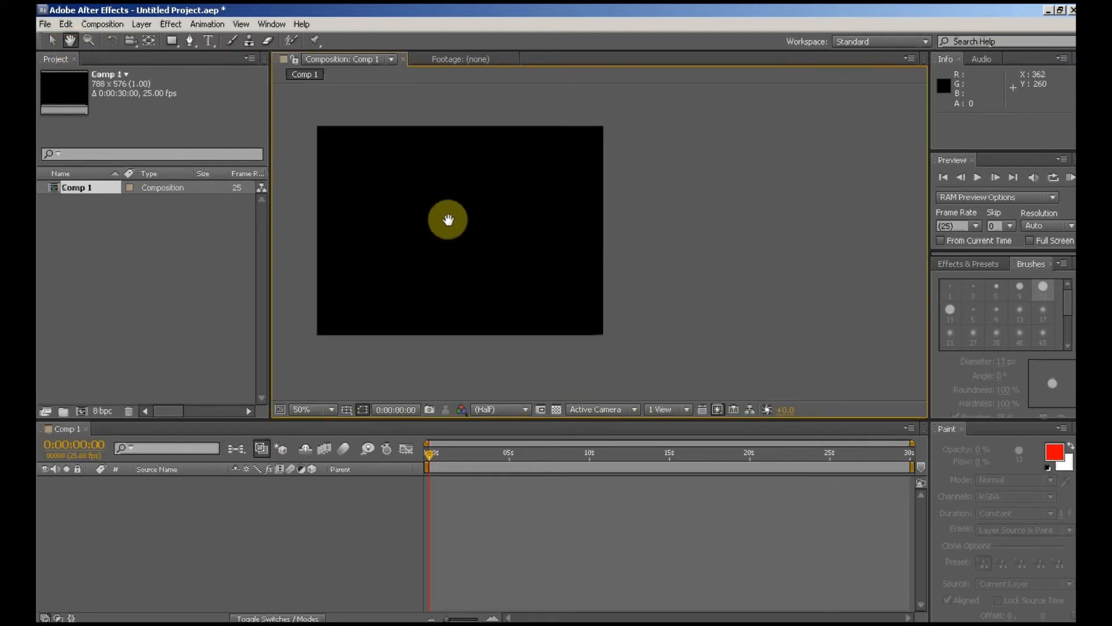
drag(427, 255, 521, 261)
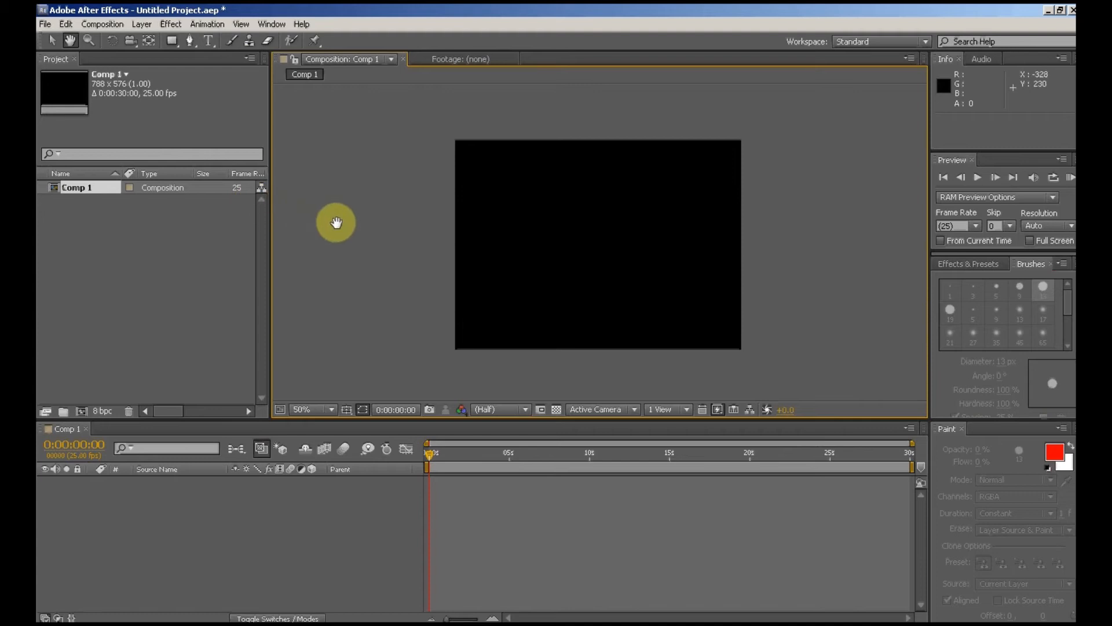
click(51, 41)
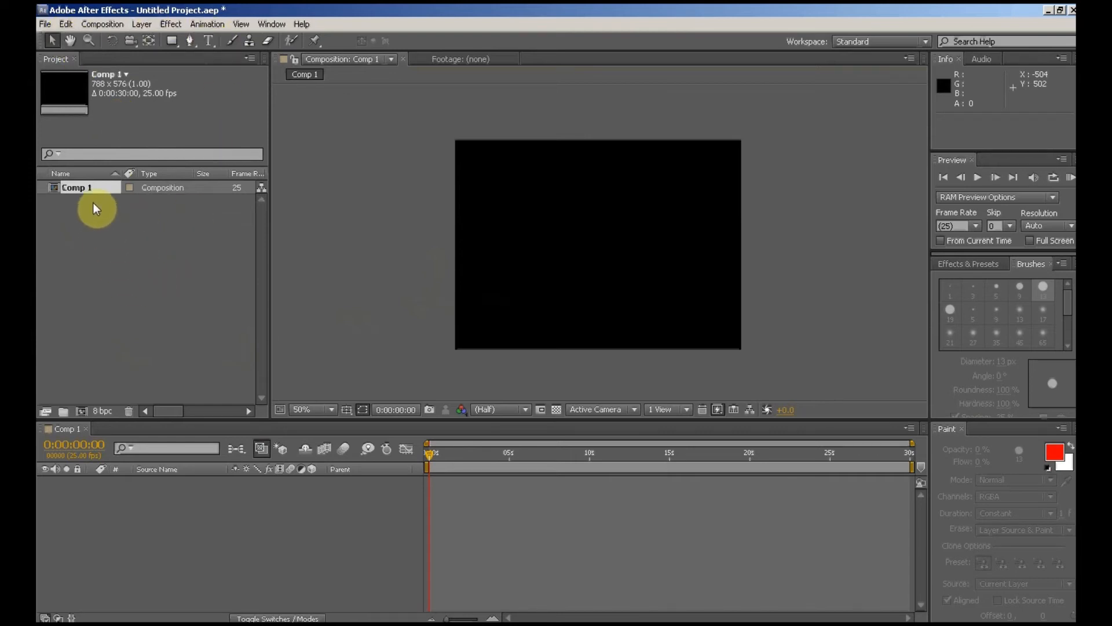
- Import the Wildlife video from Sample Videos as footage with the Straight - Unmatted alpha interpretation
double_click(128, 252)
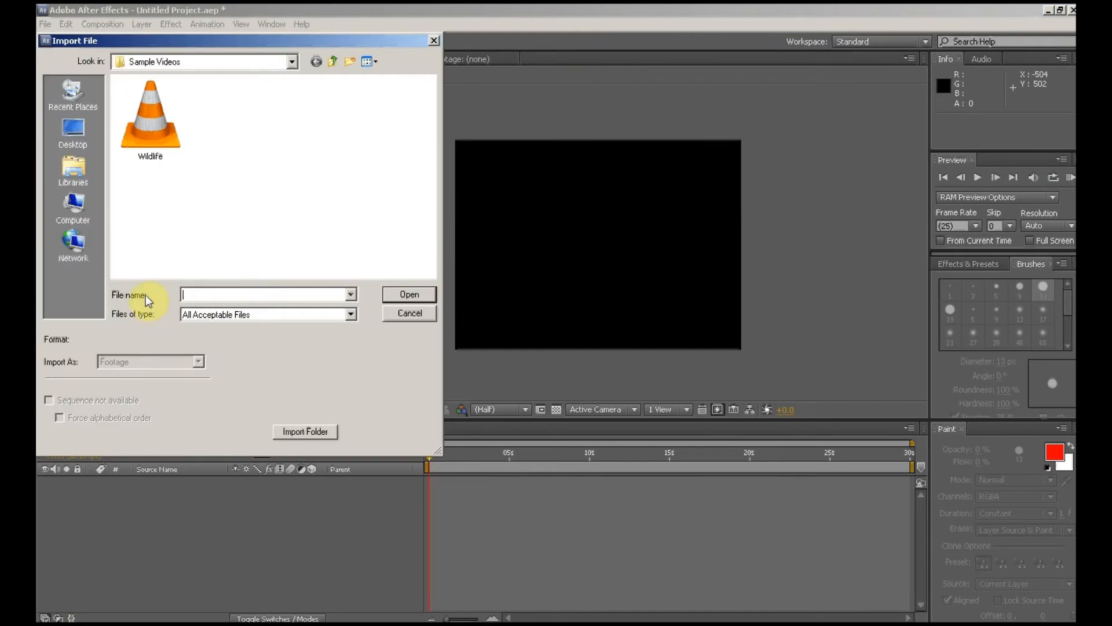
click(140, 141)
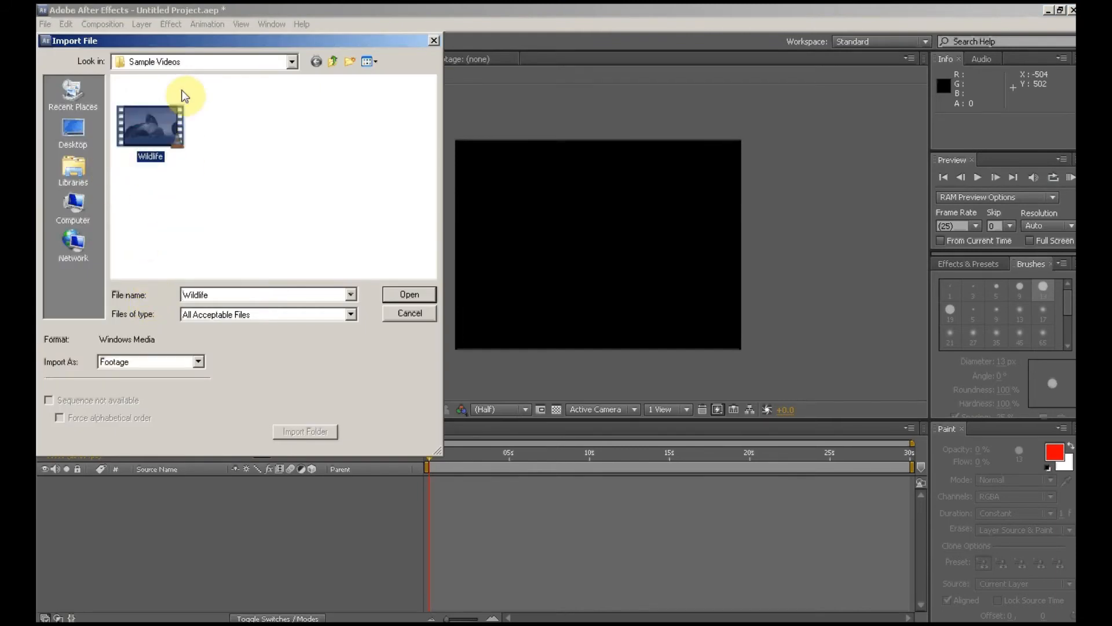
click(408, 295)
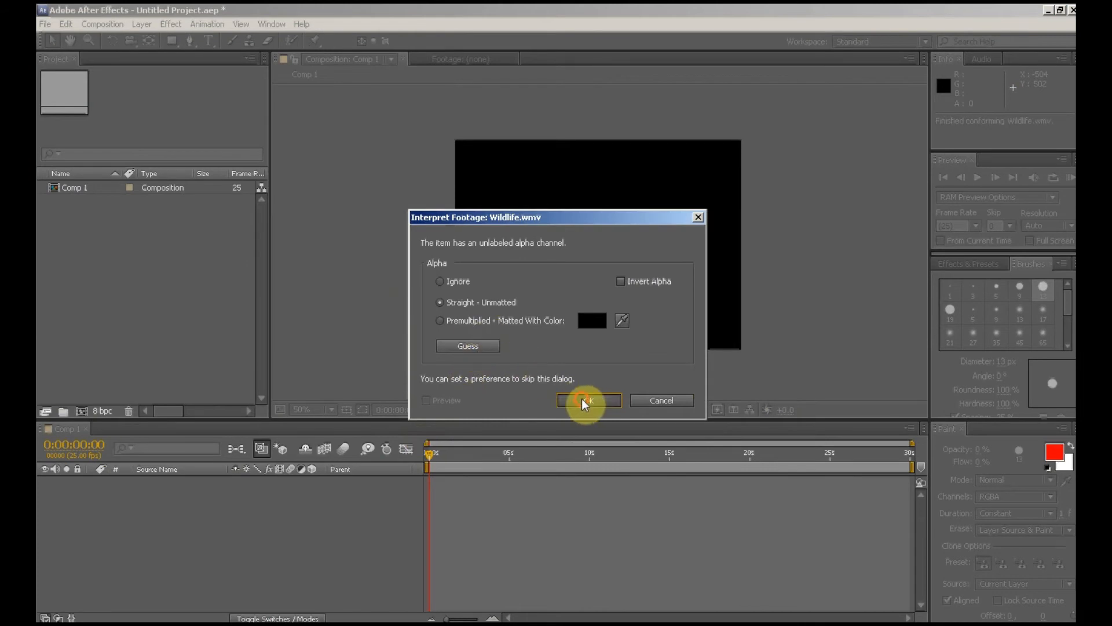
click(581, 399)
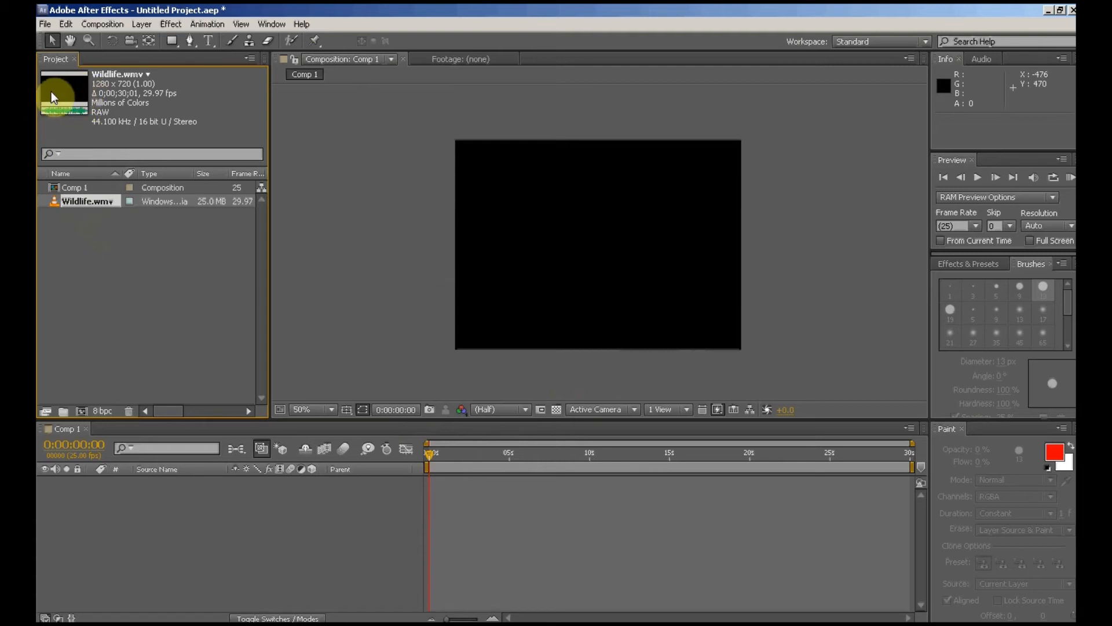
- Open the Wildlife.wmv footage, scrub through its first seconds and play a short preview from the start
double_click(78, 203)
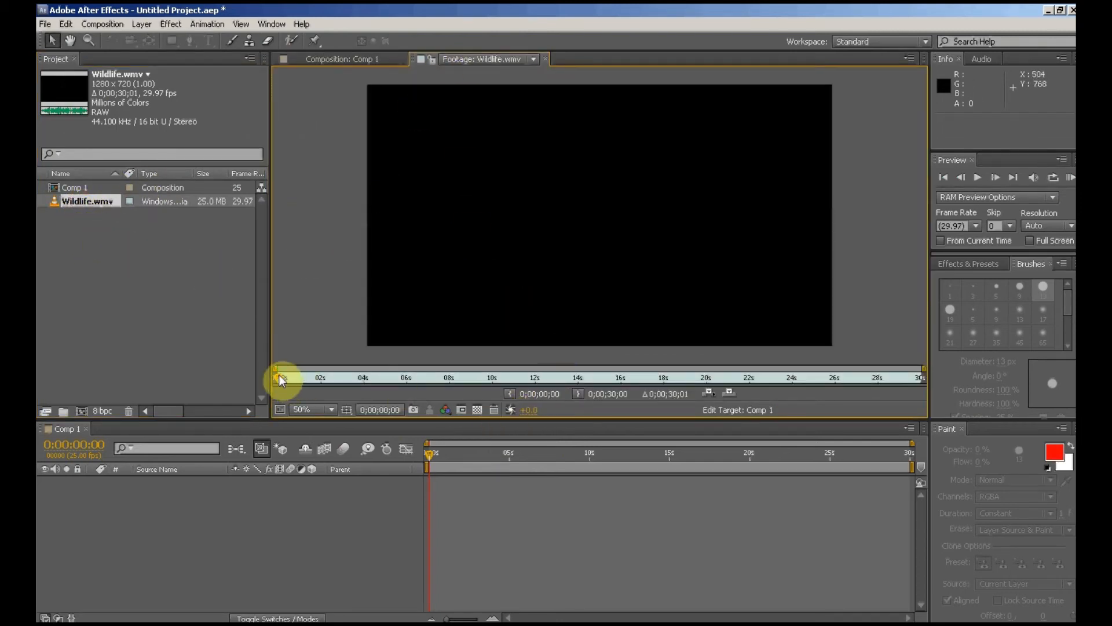
drag(279, 376, 289, 377)
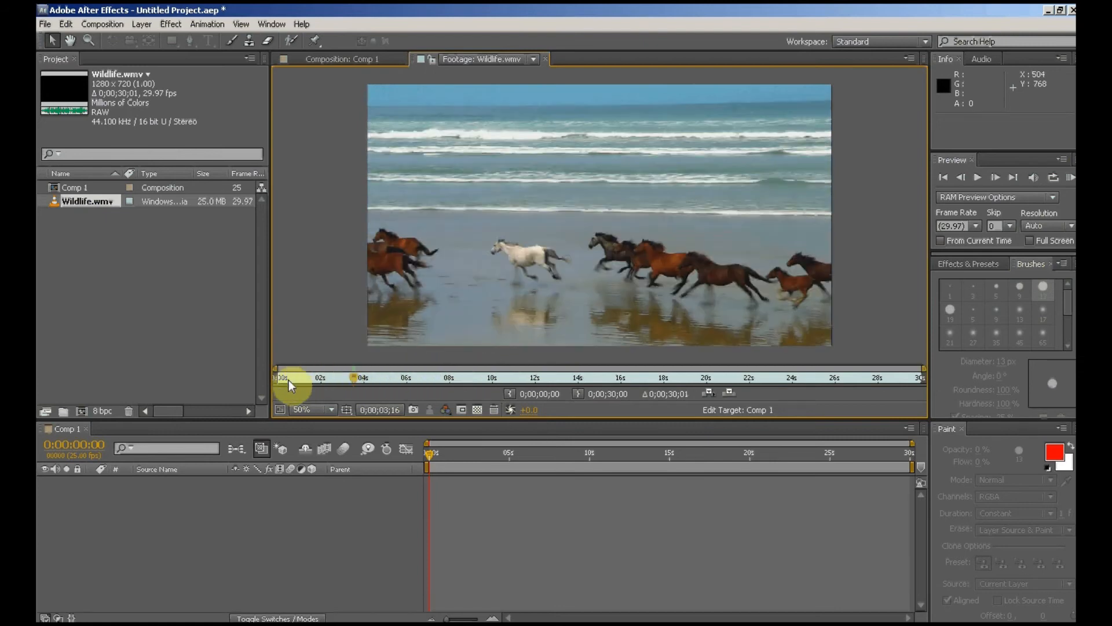
click(283, 381)
click(978, 177)
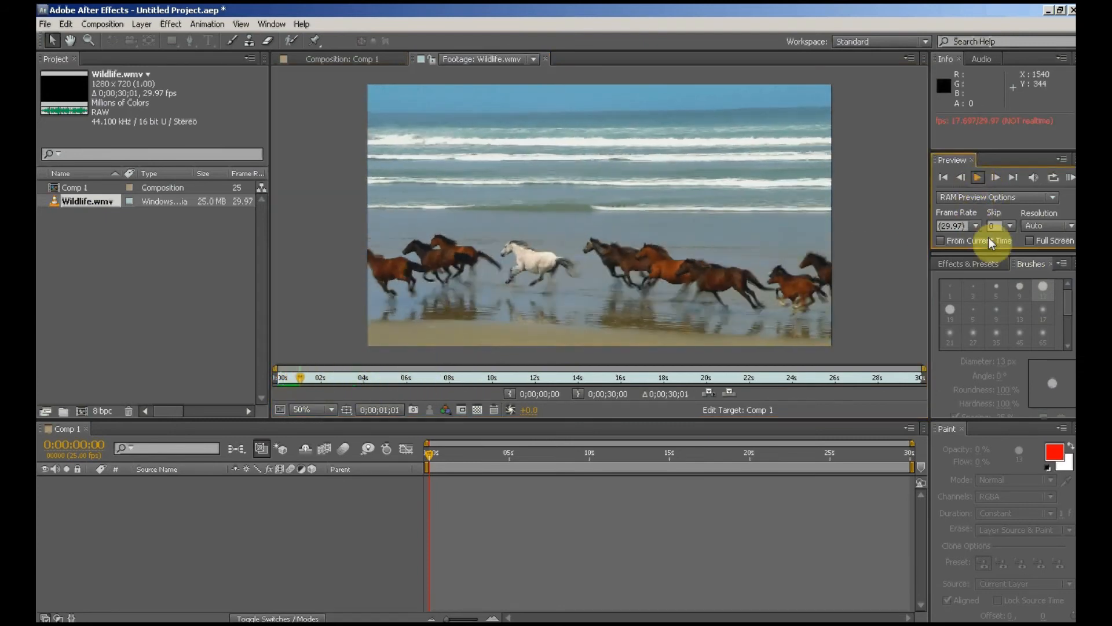
click(978, 179)
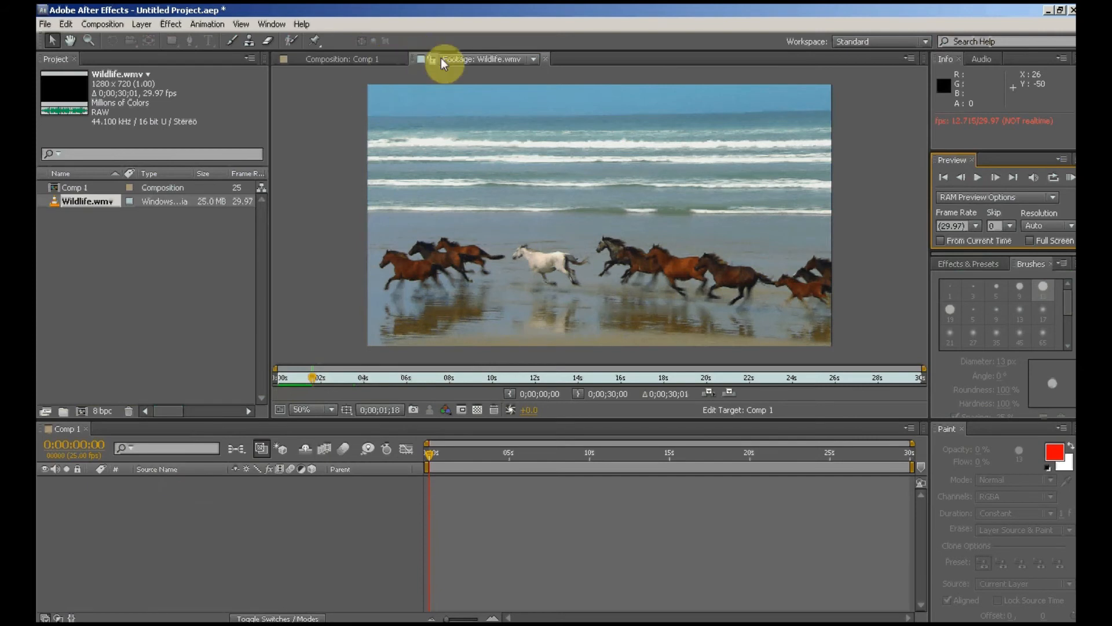
- Add Wildlife.wmv as a layer in the Comp 1 timeline and briefly play the composition up to frame 7
click(339, 60)
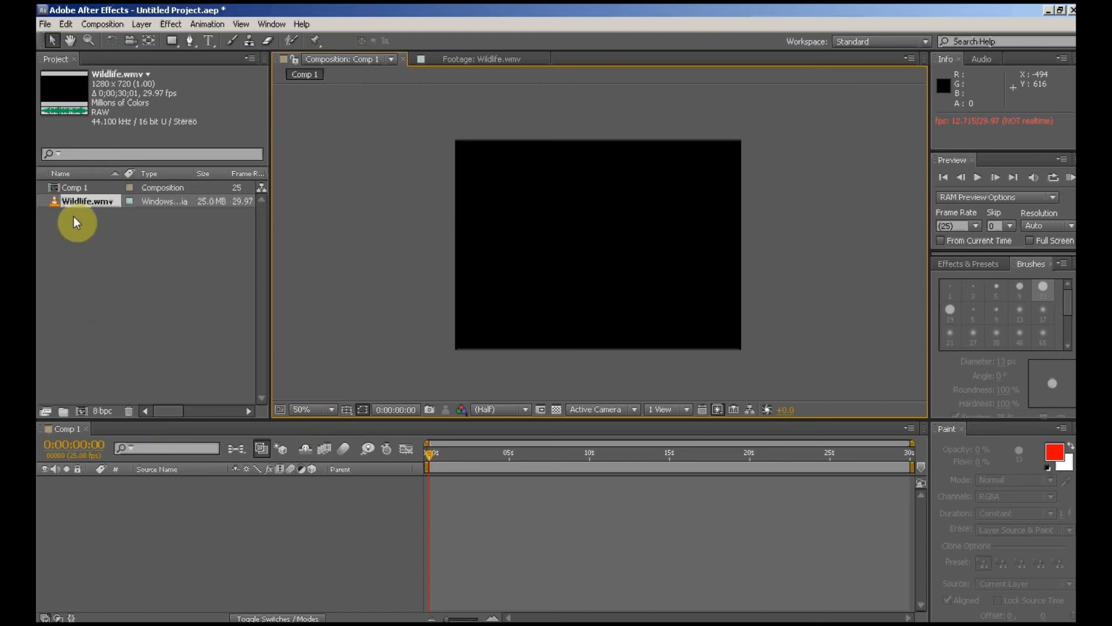
drag(74, 202, 169, 496)
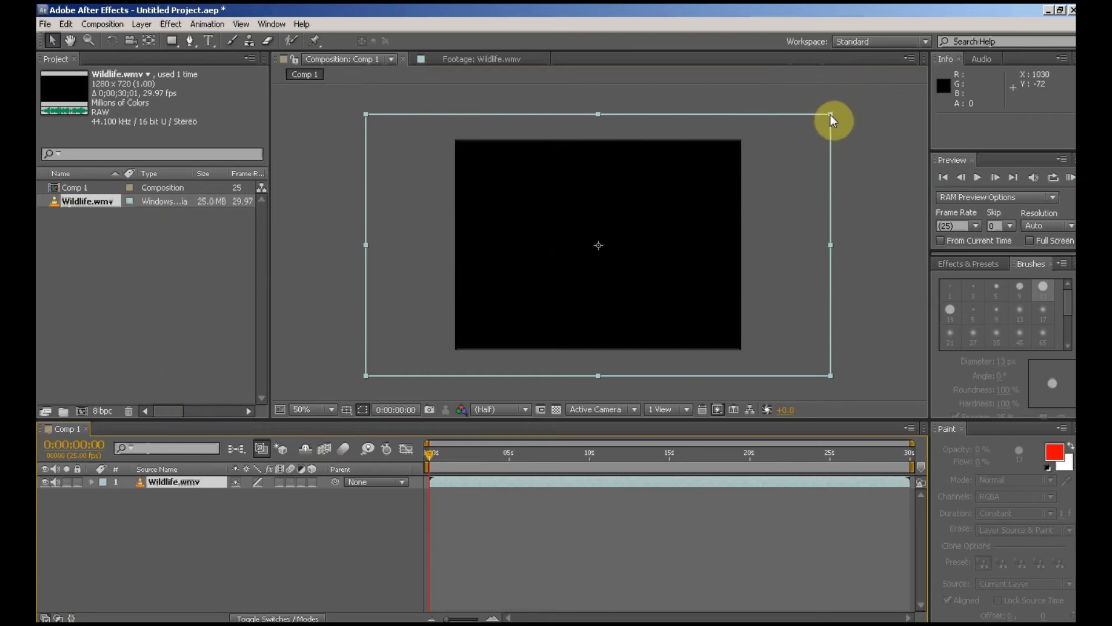
click(976, 179)
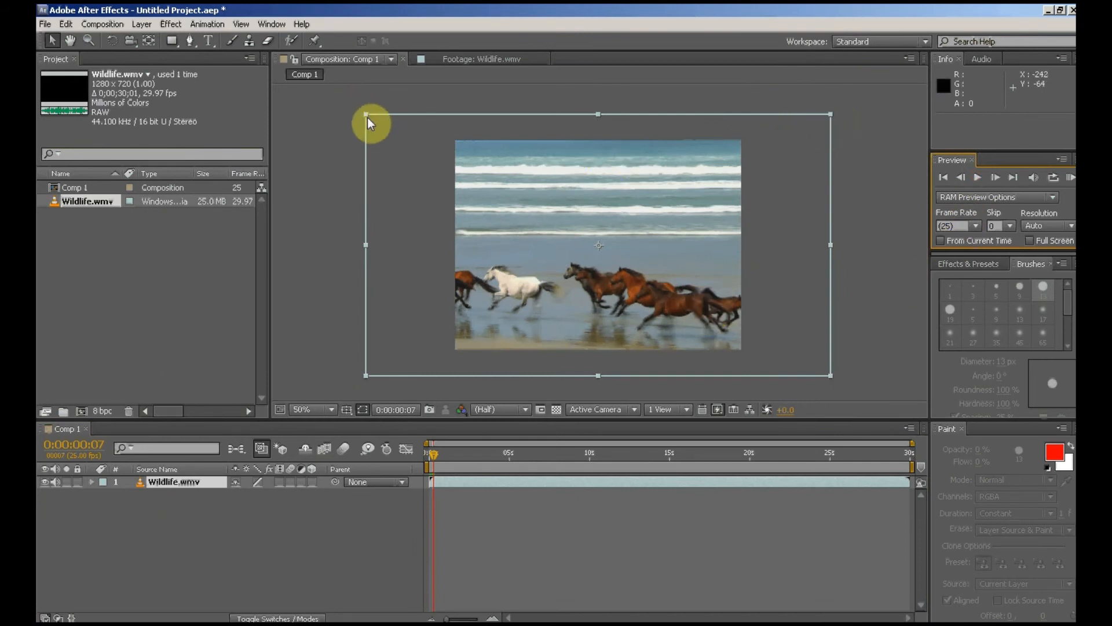
- Scale the Wildlife.wmv layer down proportionally to about 47% so it fits inside the composition frame
drag(366, 114, 398, 163)
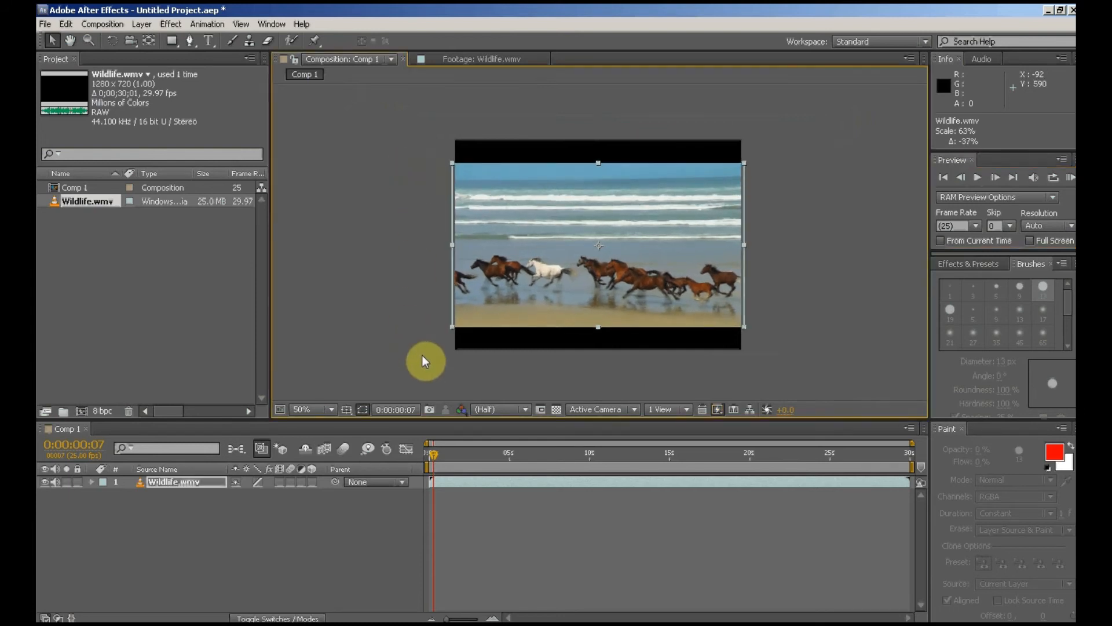
click(452, 164)
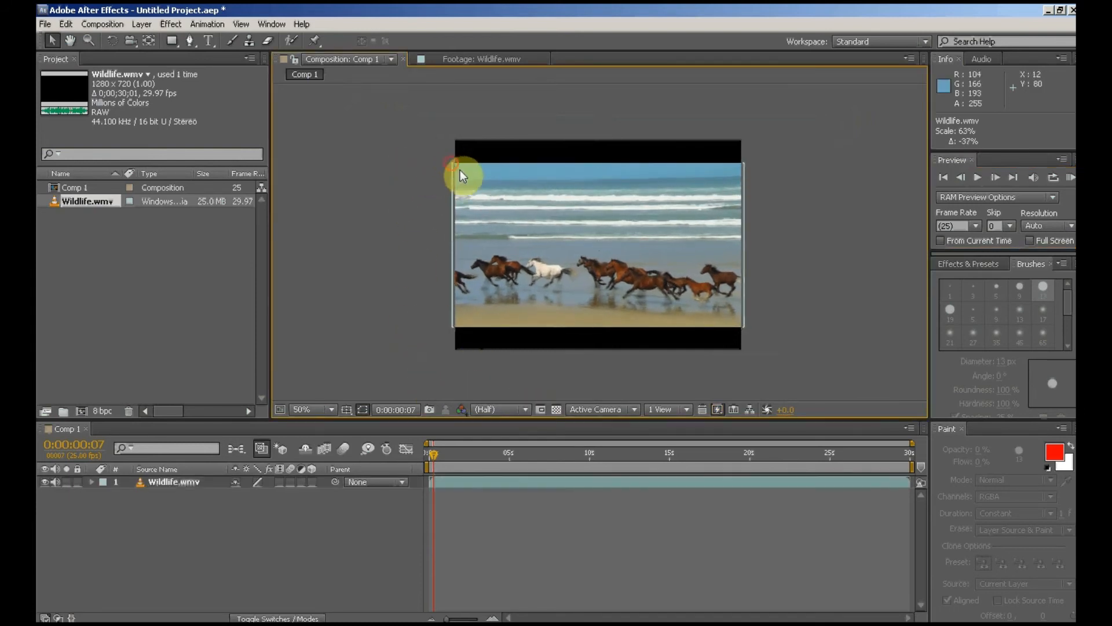
click(453, 181)
click(452, 163)
click(453, 163)
drag(453, 164, 488, 184)
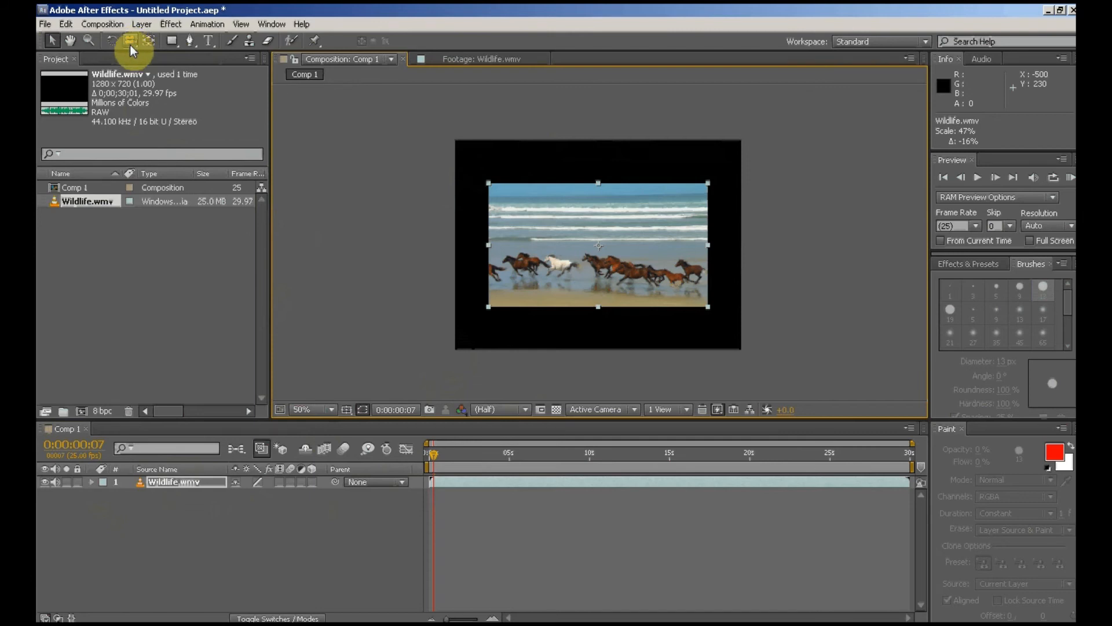
- Mask the Wildlife.wmv layer's upper-left corner with a rectangle about 529 by 394 px, and draw a red shape-layer rectangle about 208 by 148 px below
click(172, 41)
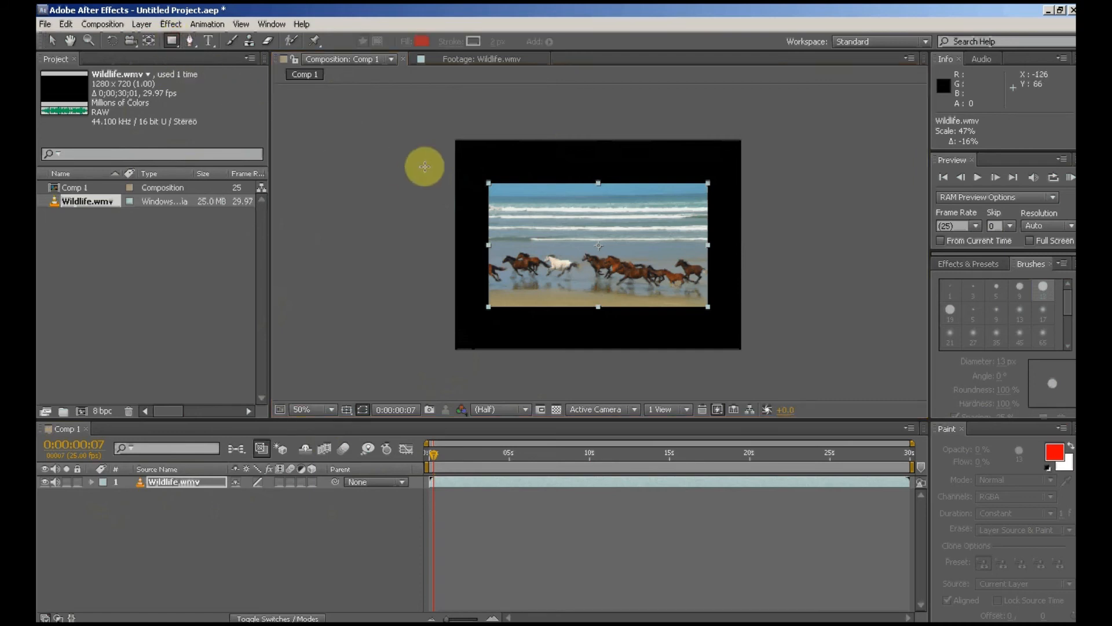
drag(471, 152, 562, 221)
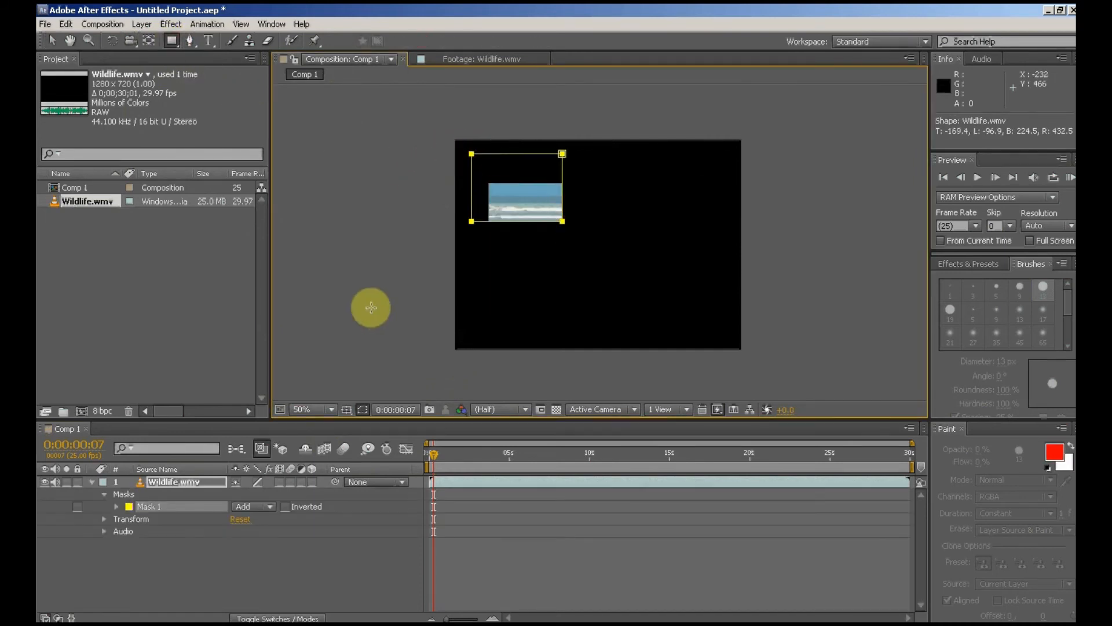
click(205, 553)
drag(500, 255, 575, 309)
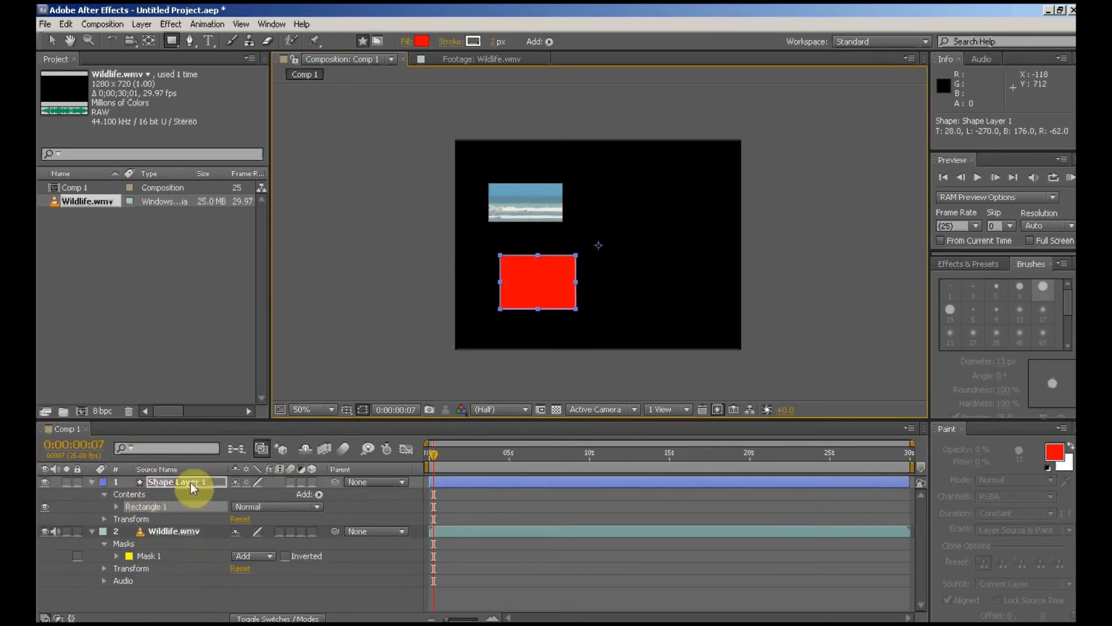
mouse_move(177, 41)
mouse_down()
mouse_move(201, 58)
mouse_move(168, 48)
mouse_up()
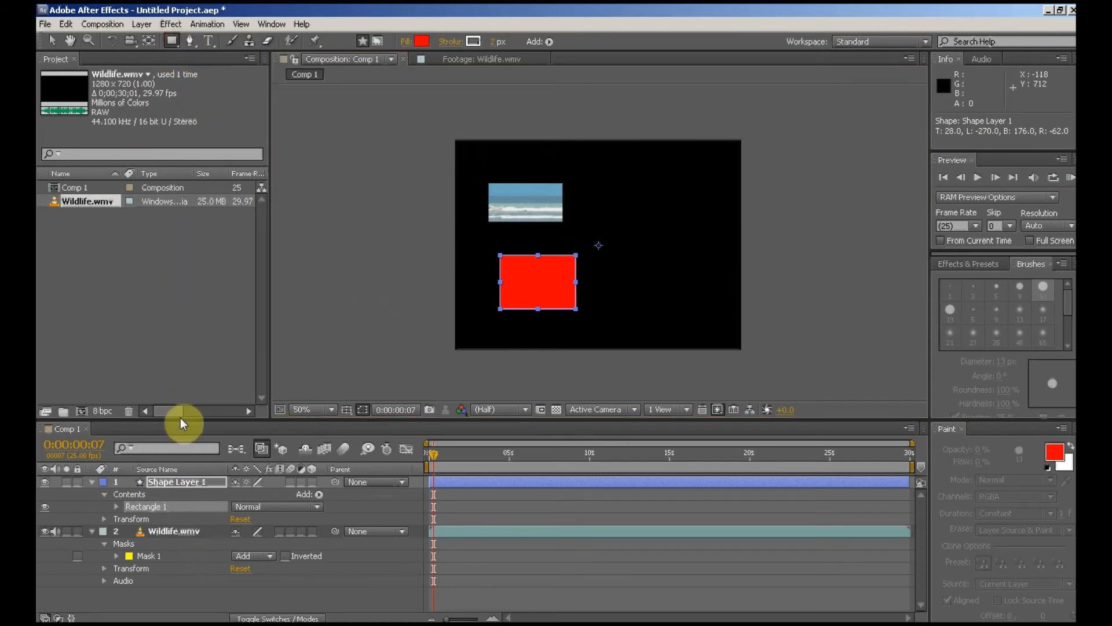
- Collapse both layers' properties in the timeline and delete the shape layer holding the red rectangle
click(104, 494)
click(92, 481)
click(92, 494)
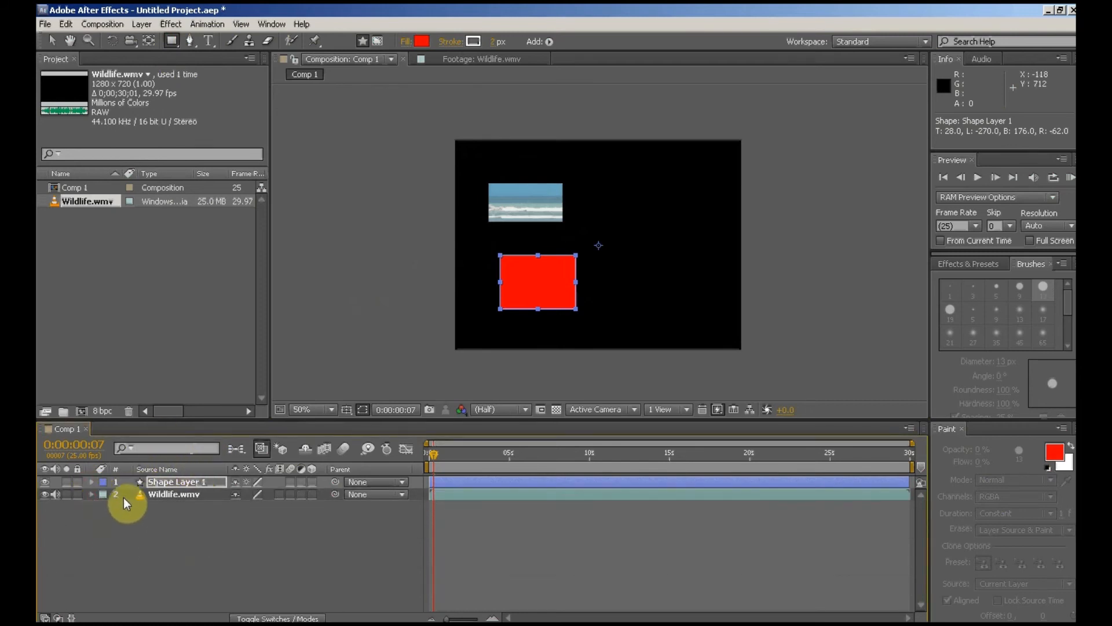
click(156, 485)
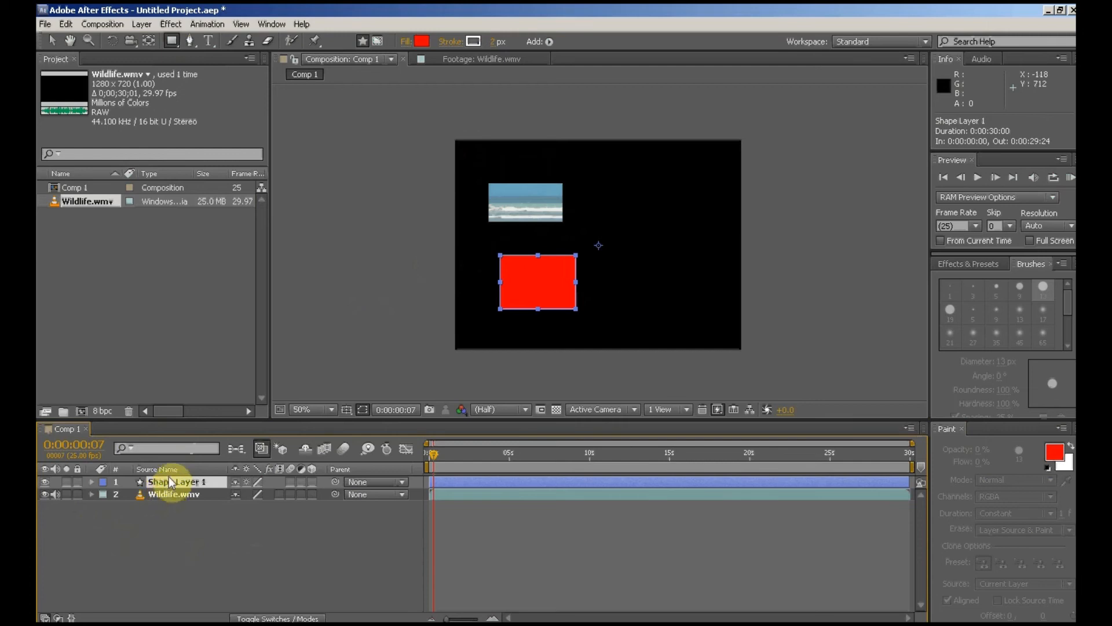
key(Delete)
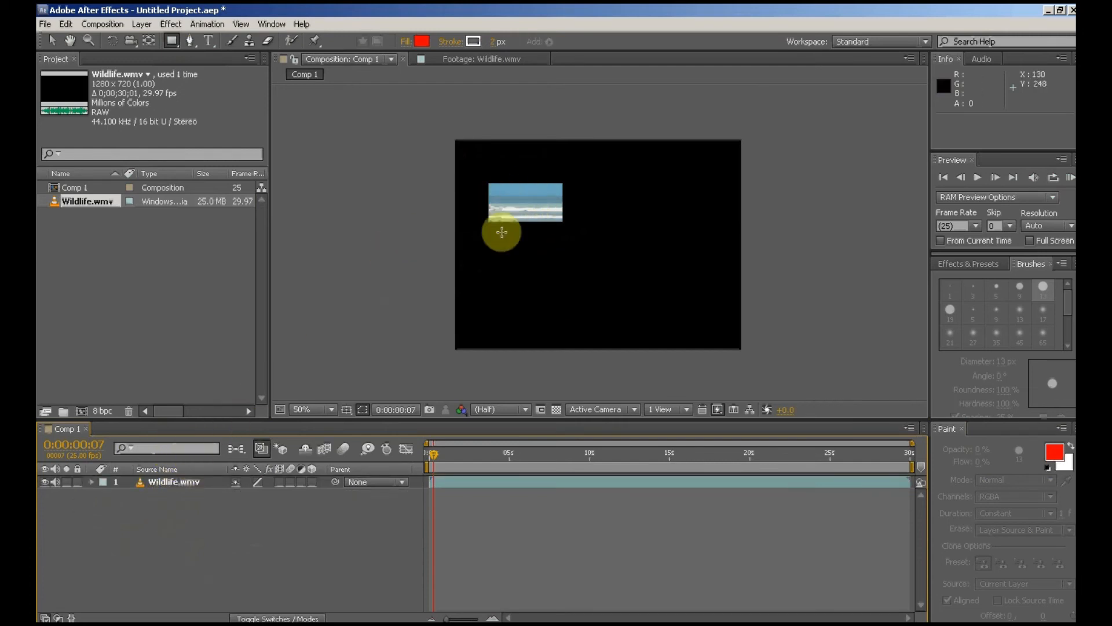
- Expand the Wildlife.wmv layer's masks and delete the rectangular mask so the full clip shows again
click(91, 482)
click(129, 506)
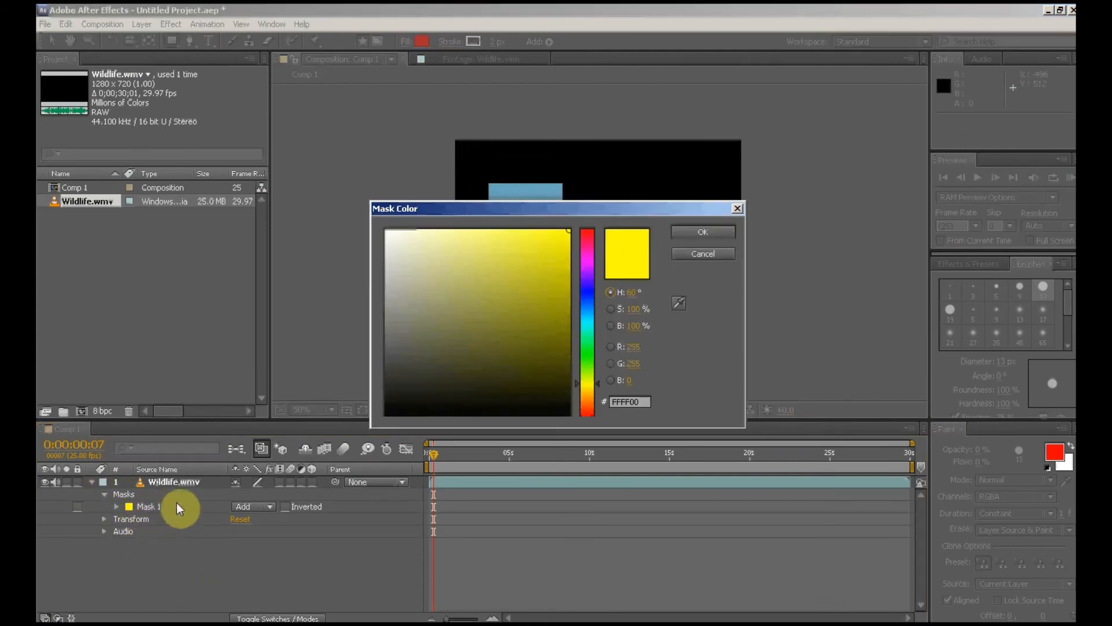
click(703, 254)
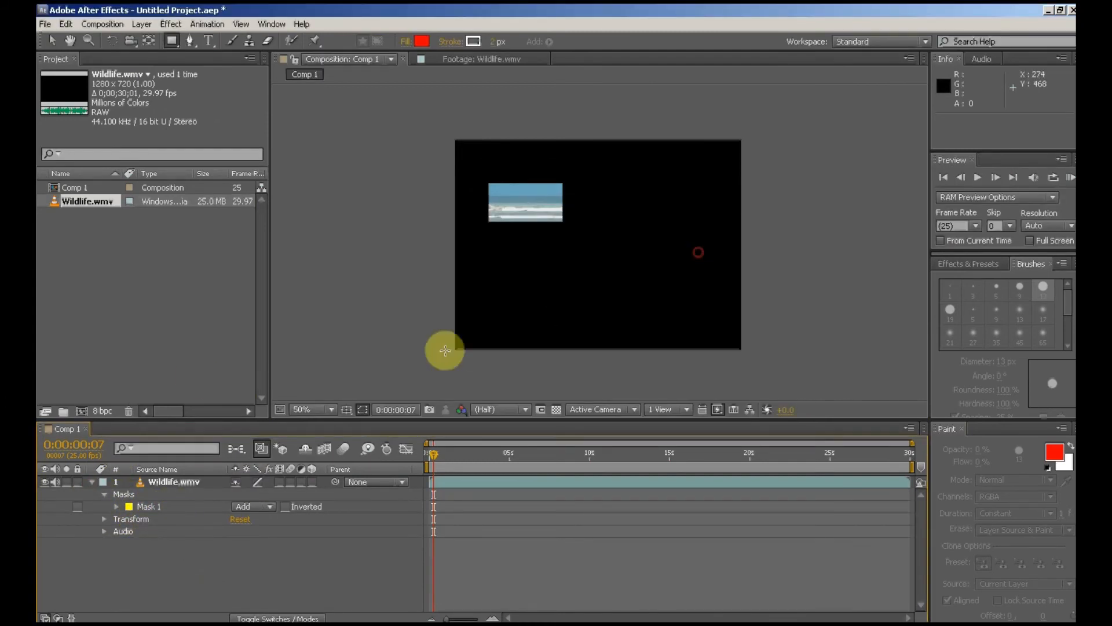
click(153, 509)
key(Delete)
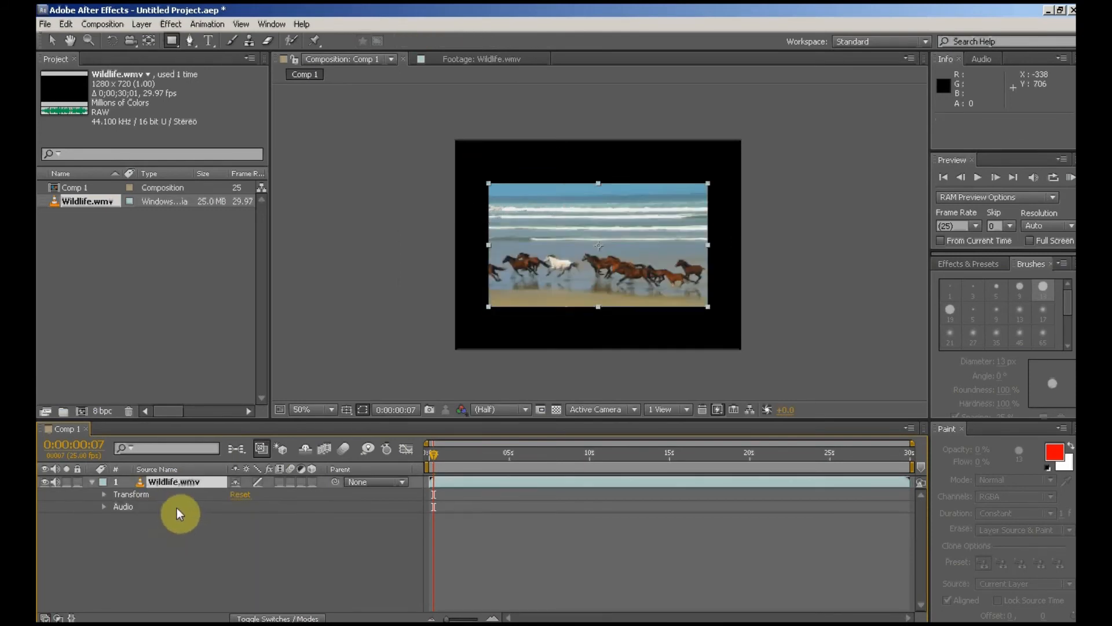
- Draw a closed, curved freeform mask around the running horses on the Wildlife.wmv layer with the Pen tool
click(189, 42)
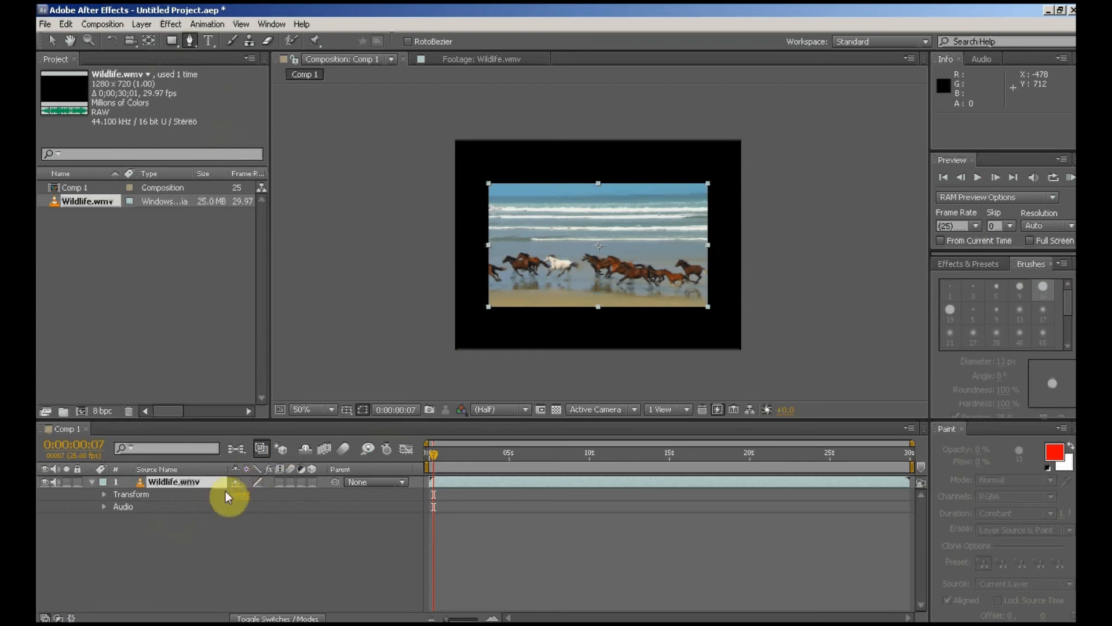
drag(496, 236, 652, 223)
drag(661, 204, 684, 202)
drag(695, 226, 704, 241)
drag(691, 287, 675, 301)
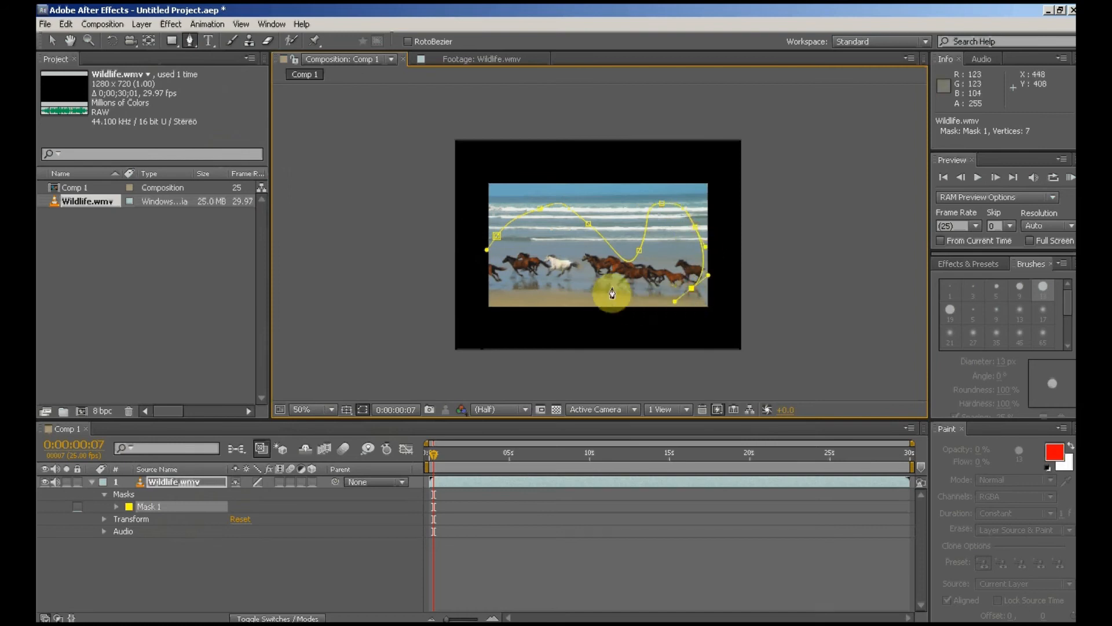
drag(604, 287, 491, 268)
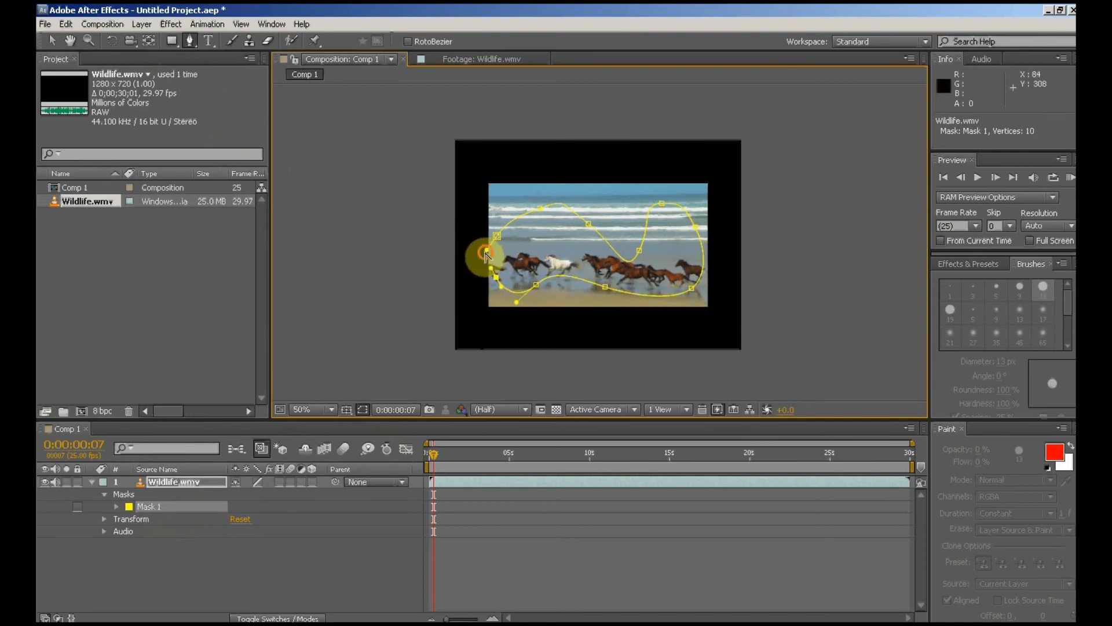
double_click(485, 257)
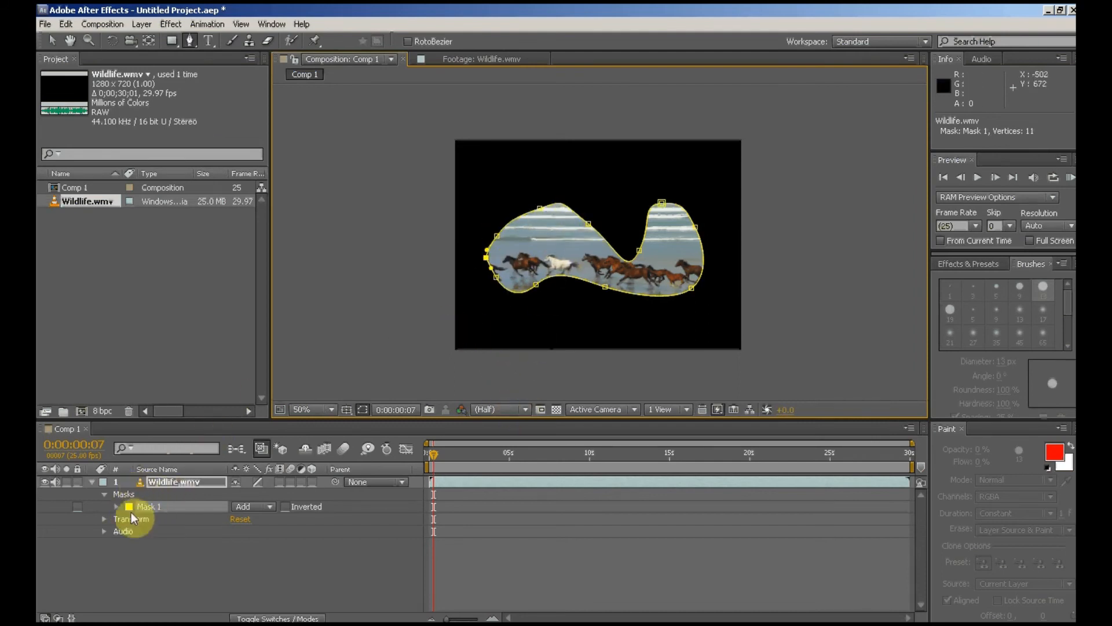
- Set the freeform mask's feather to 161 pixels, and delete the mask from the Wildlife.wmv layer
click(116, 506)
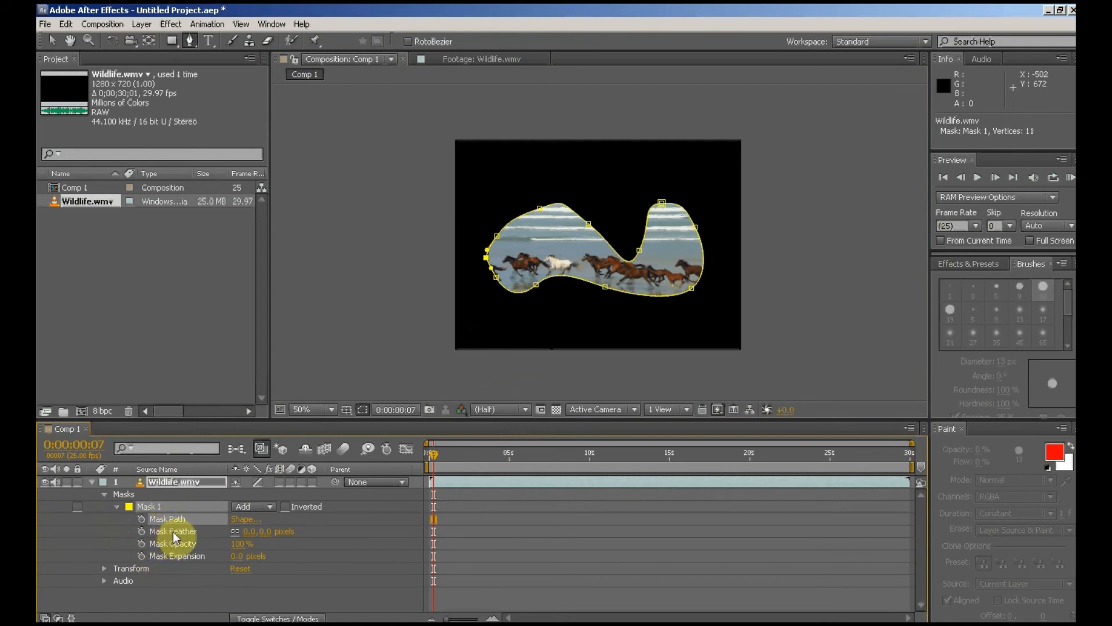
click(173, 531)
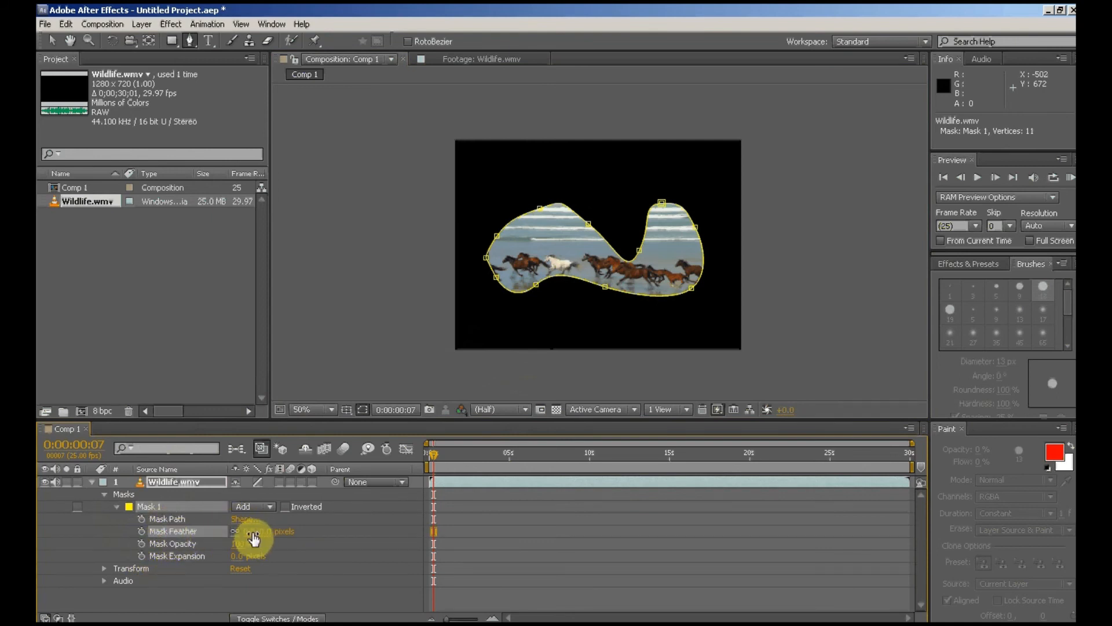
drag(253, 530, 391, 543)
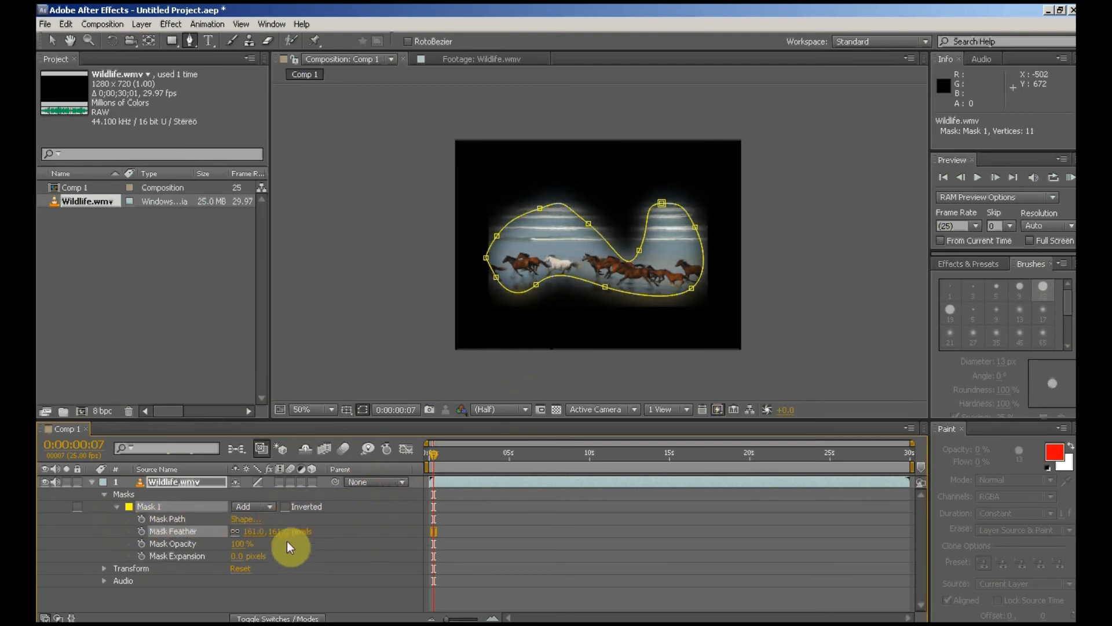
click(117, 505)
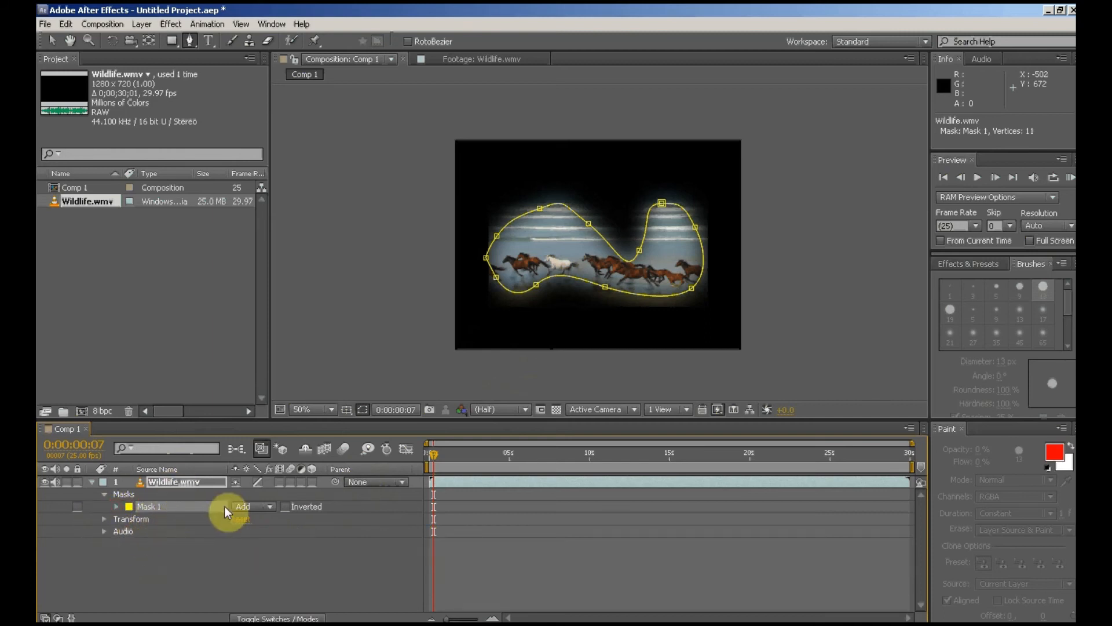
key(Delete)
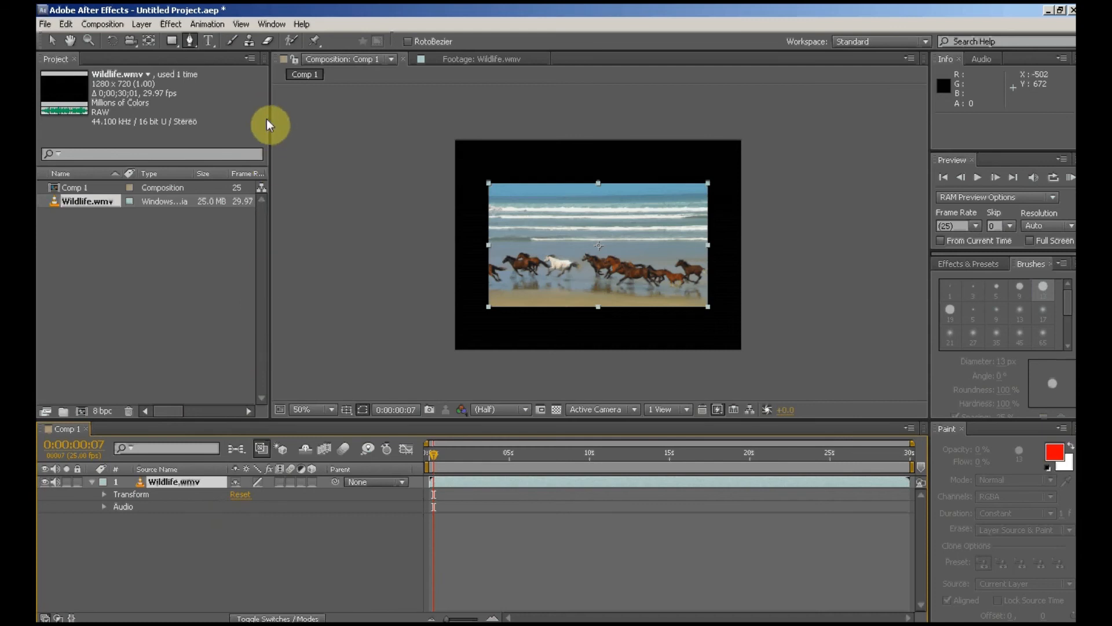
- Add the text "kml" above the clip and move it to about position 20, 172, inside the composition frame
click(206, 41)
click(496, 186)
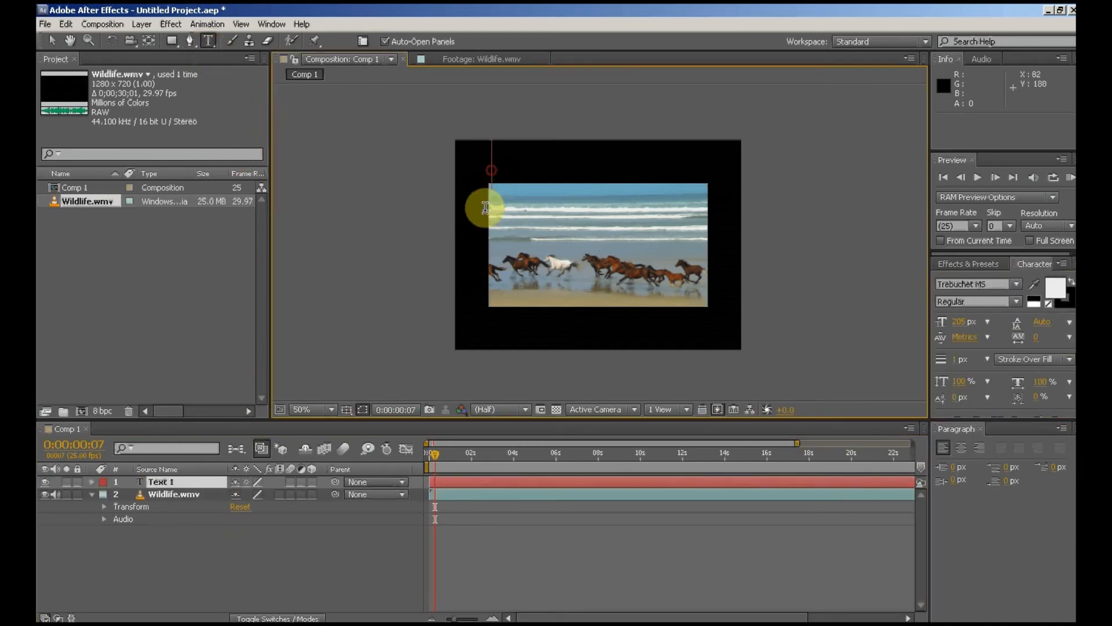
text(KILL)
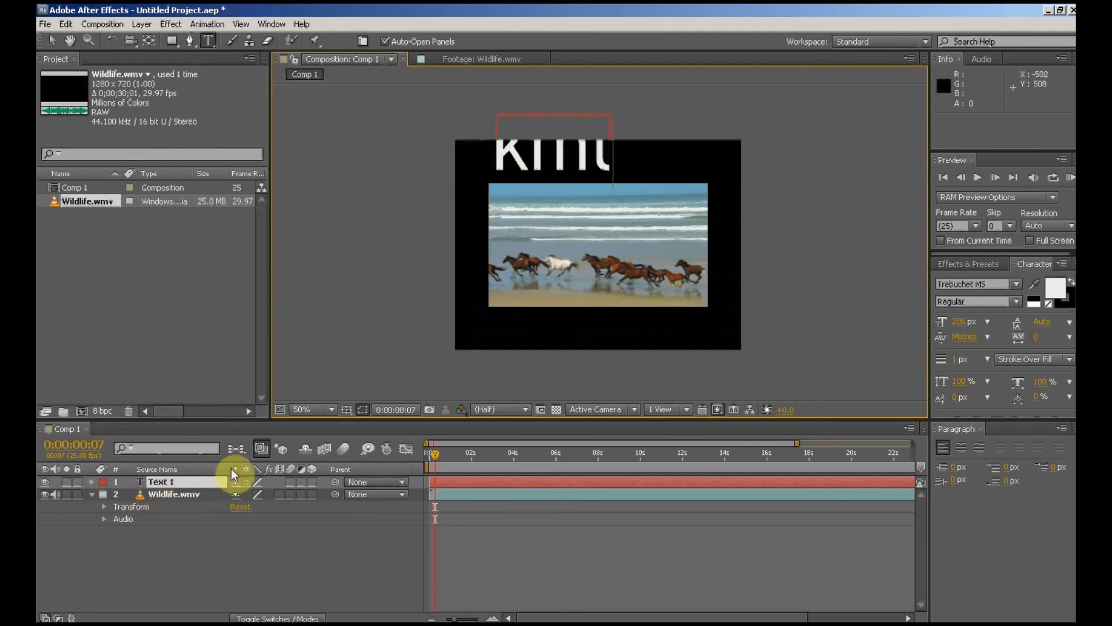
click(52, 41)
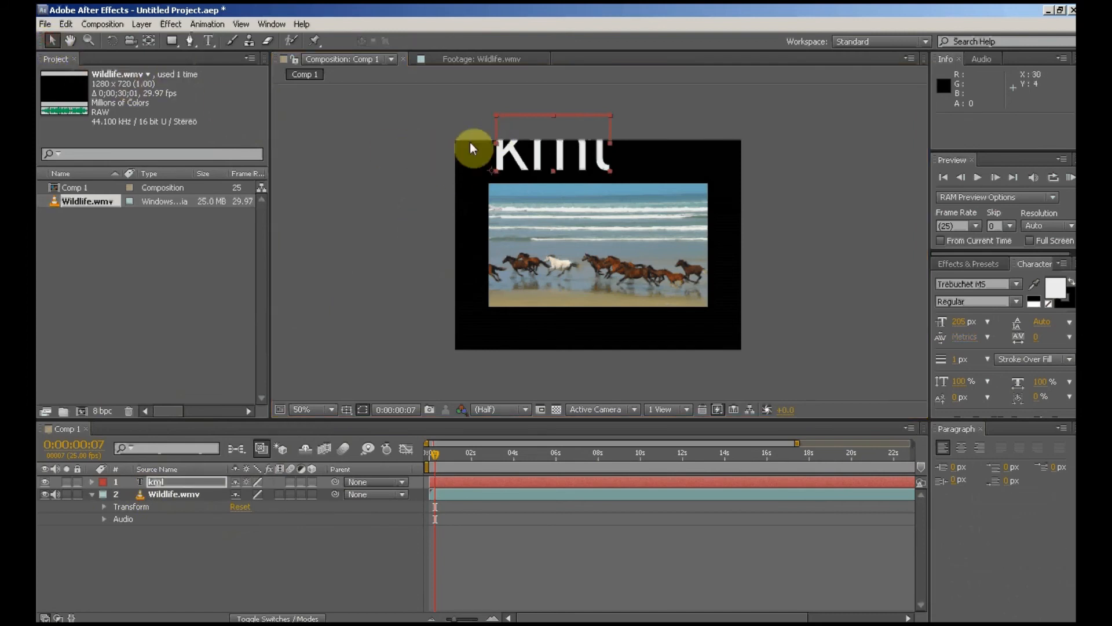
drag(470, 148, 462, 203)
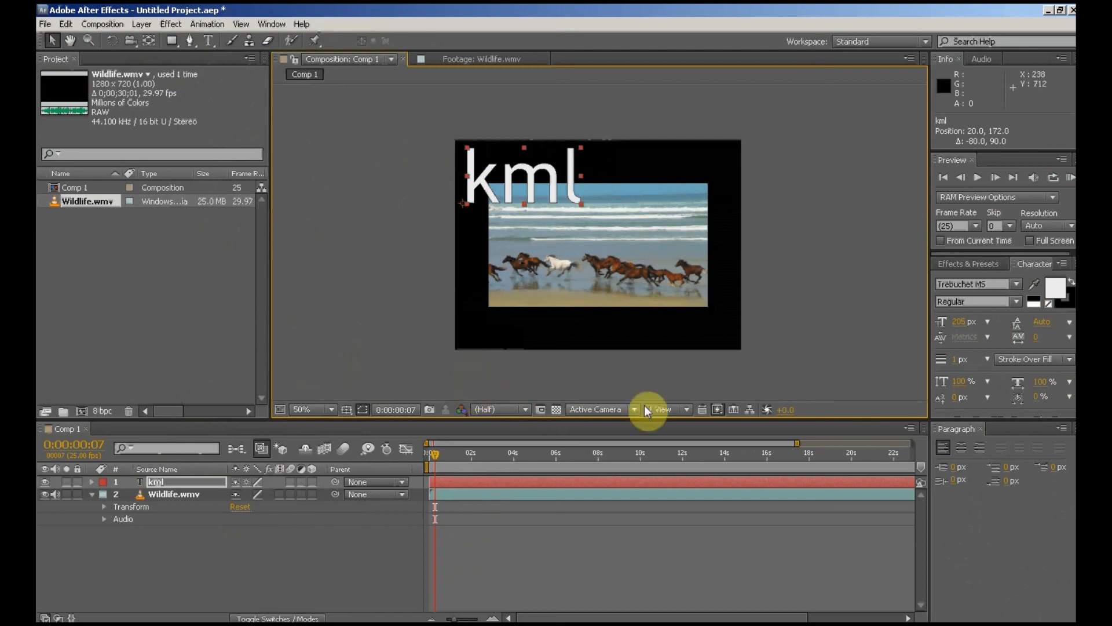
- Play the composition to about 0:00:01:14, and apply the CC Bender distort effect to the kml text layer
click(976, 178)
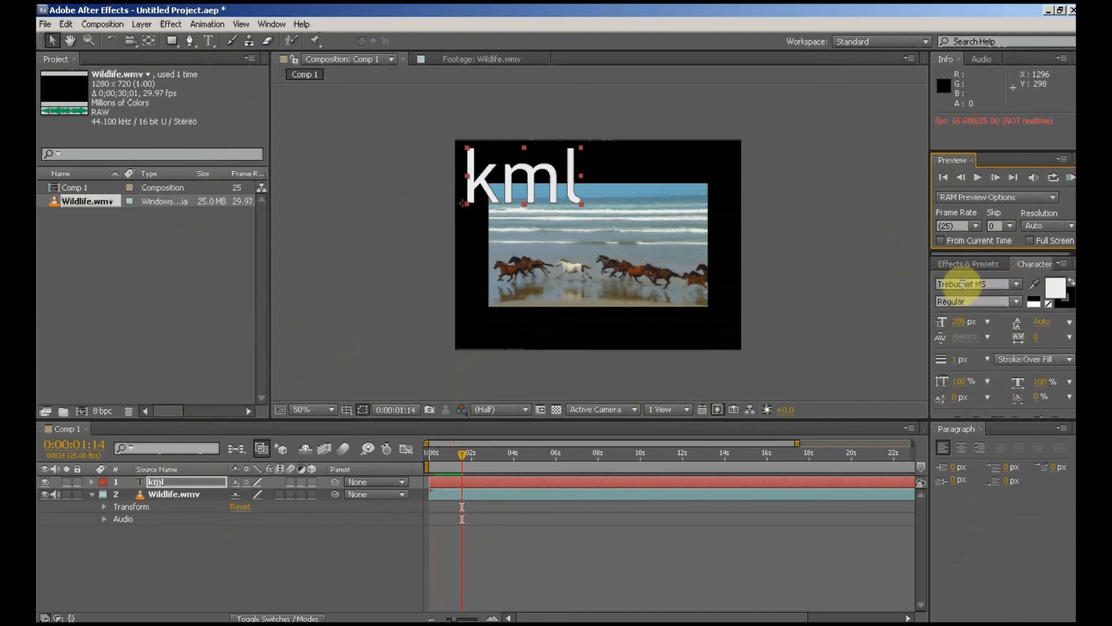
click(968, 262)
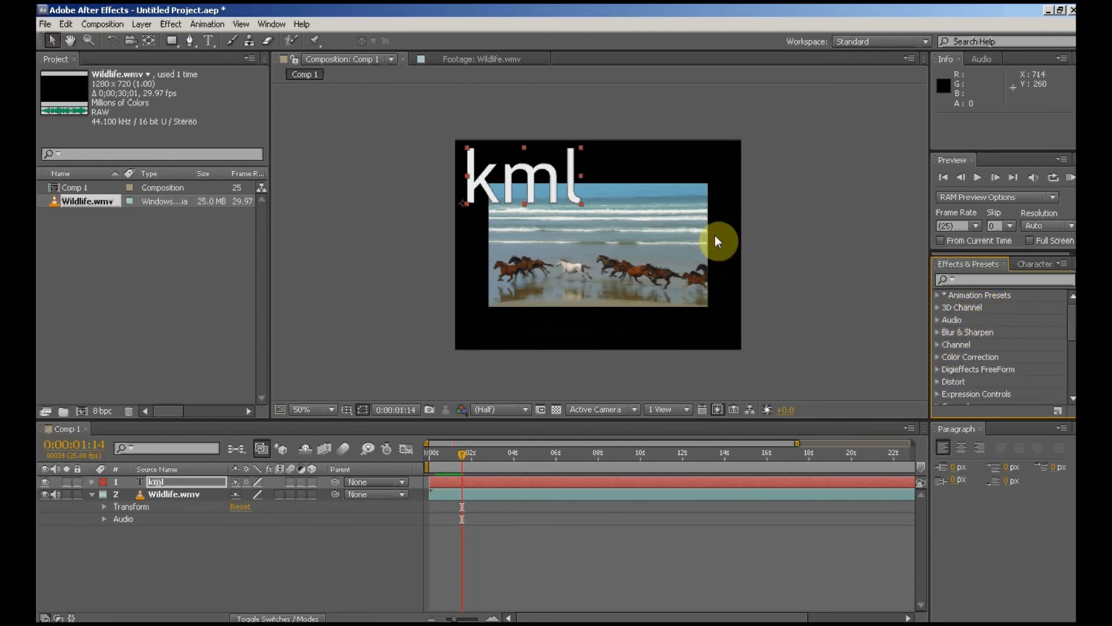
click(938, 382)
drag(975, 345, 556, 191)
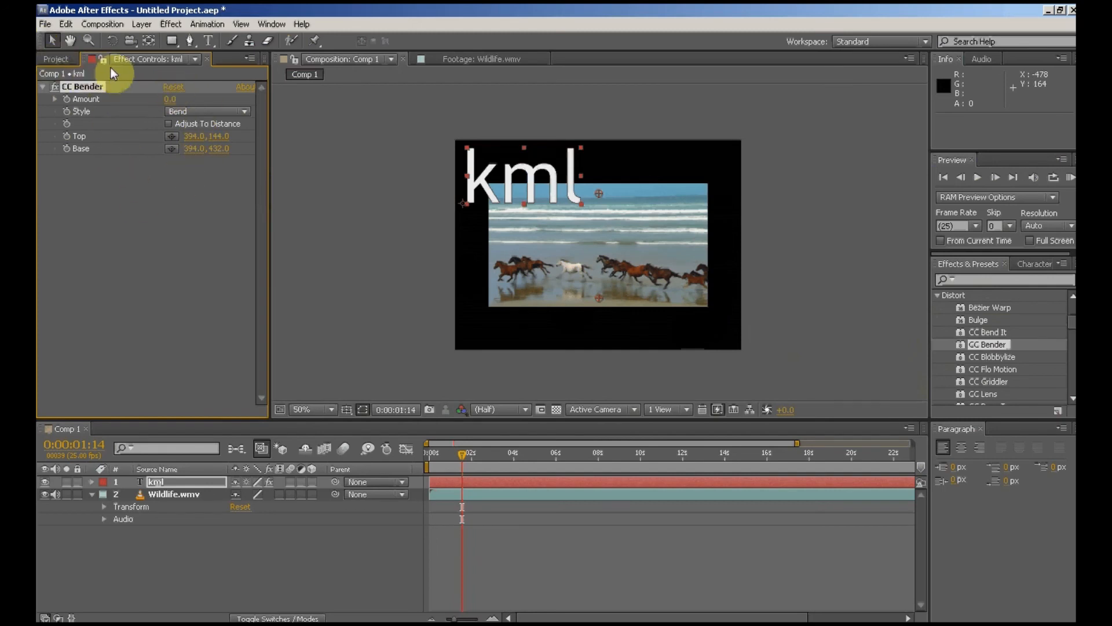
- Bring the project's item list back into view and reset the Standard workspace to its default layout
click(52, 58)
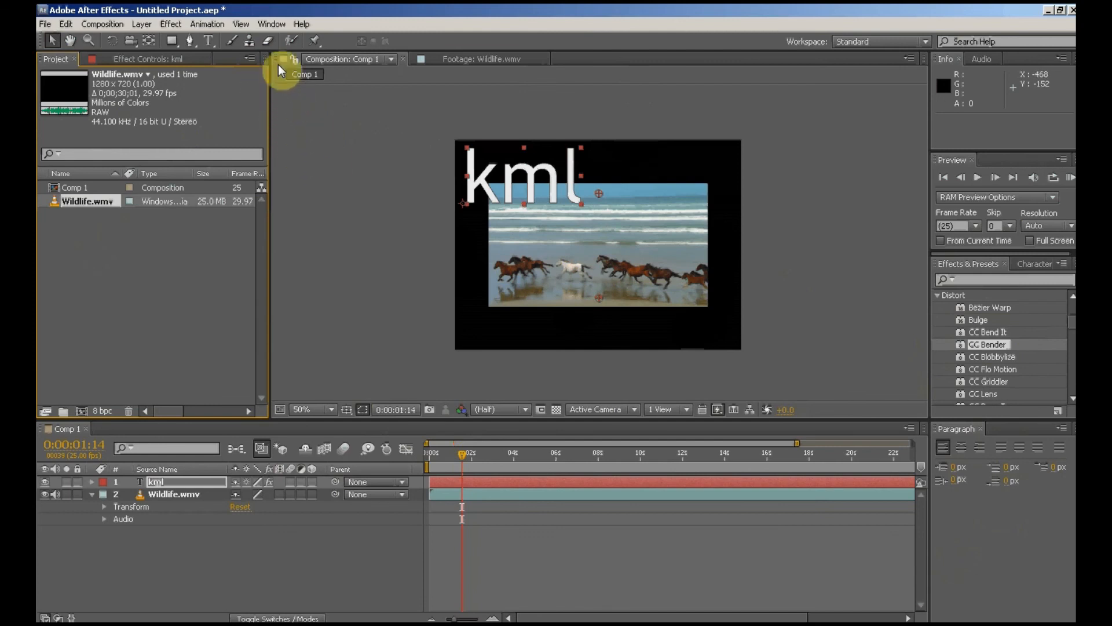
click(268, 26)
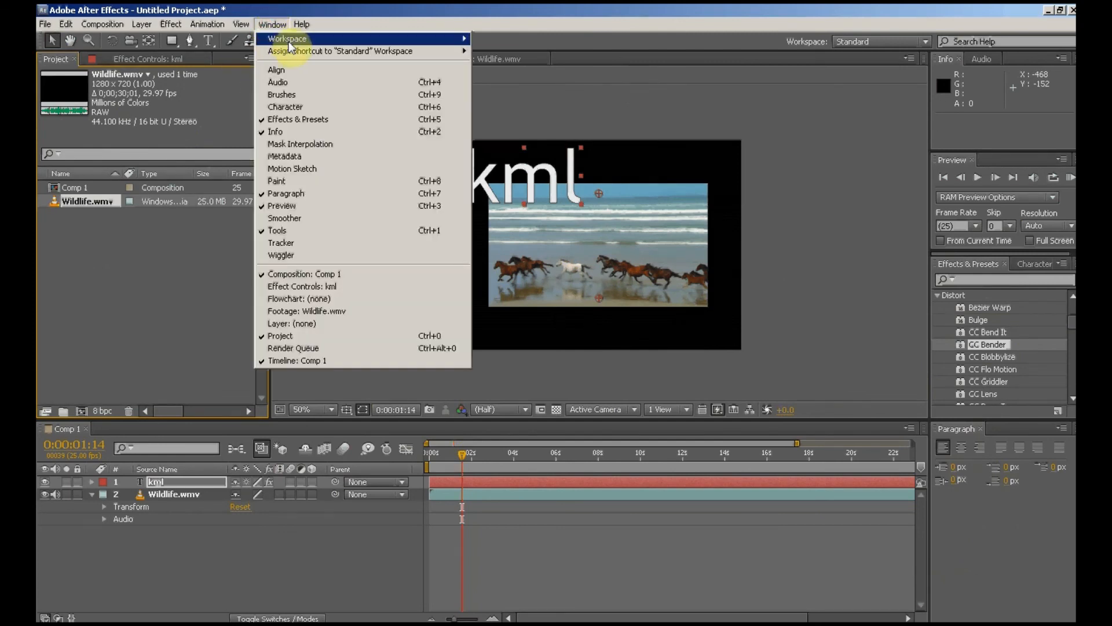
mouse_move(435, 41)
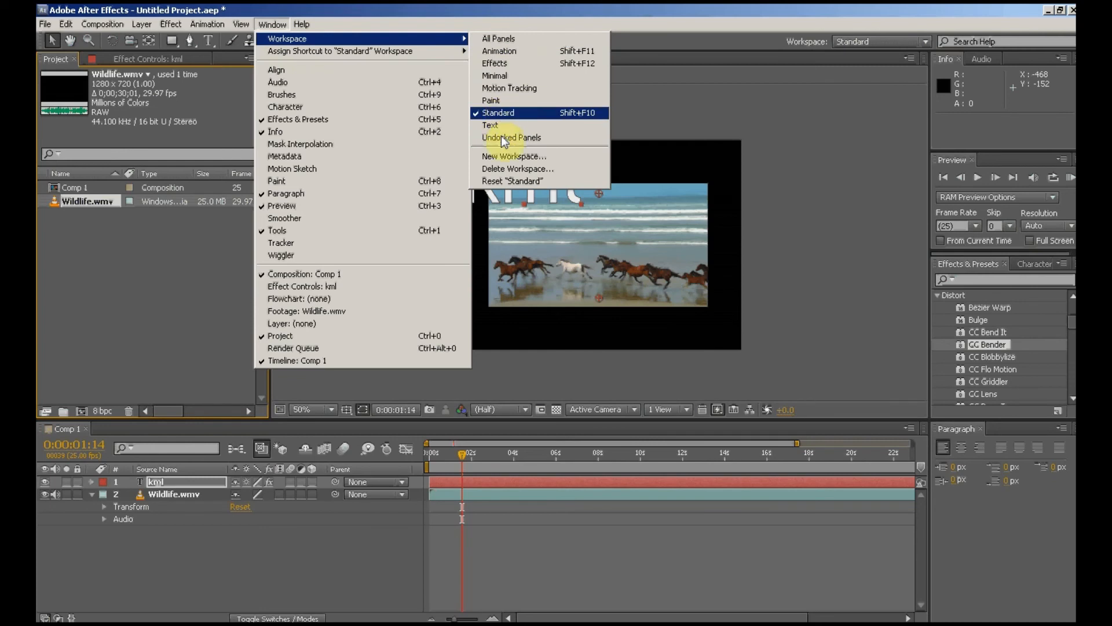
click(518, 182)
click(585, 336)
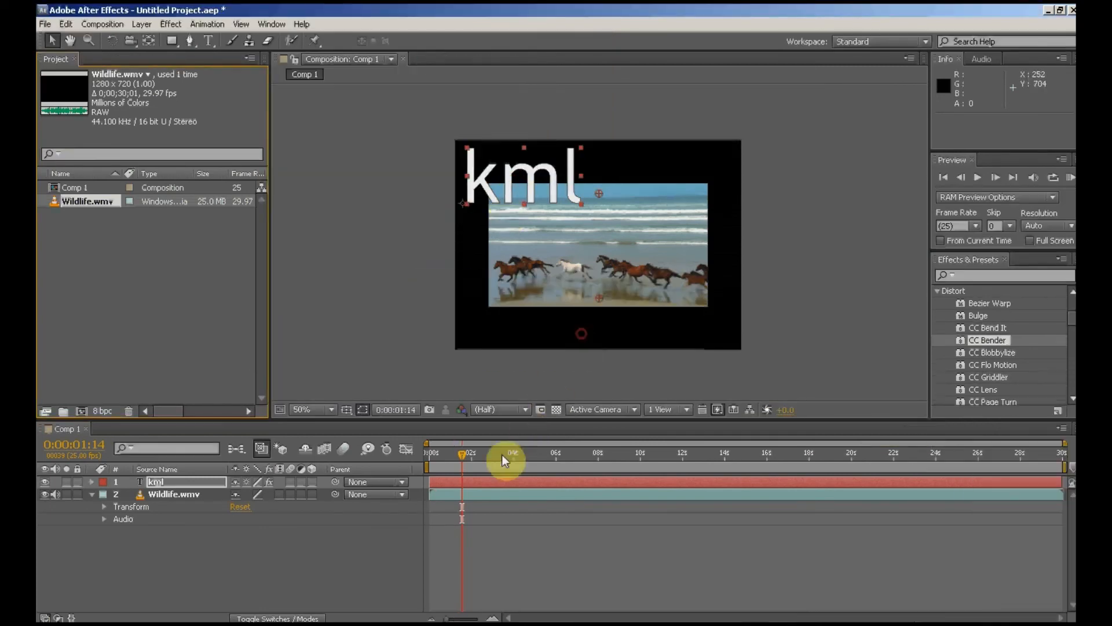